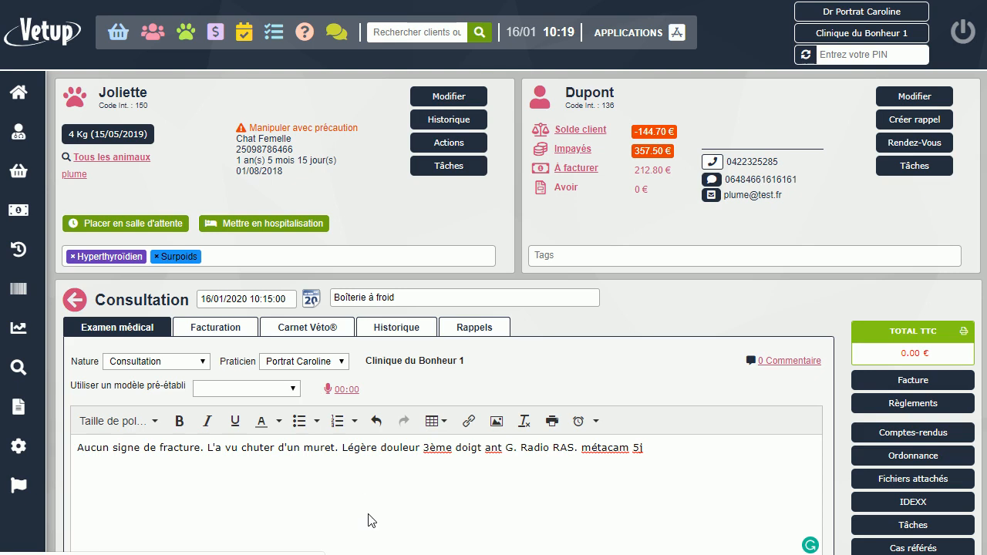
- Search the consultation's billing products for "metacam" and add METACAM 2MG/ML SOL INJ CT FL. 10 ML
click(235, 329)
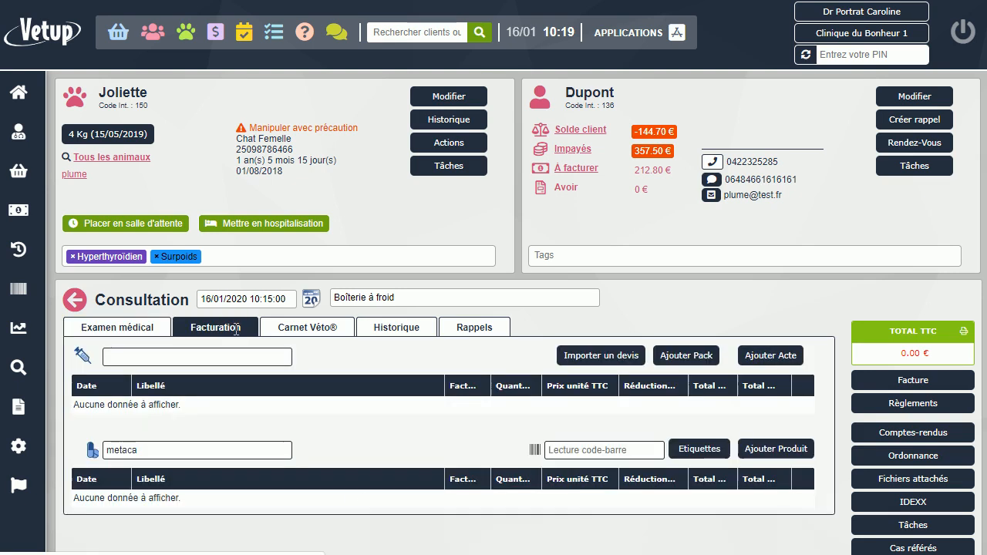
scroll(235, 330, down, 1)
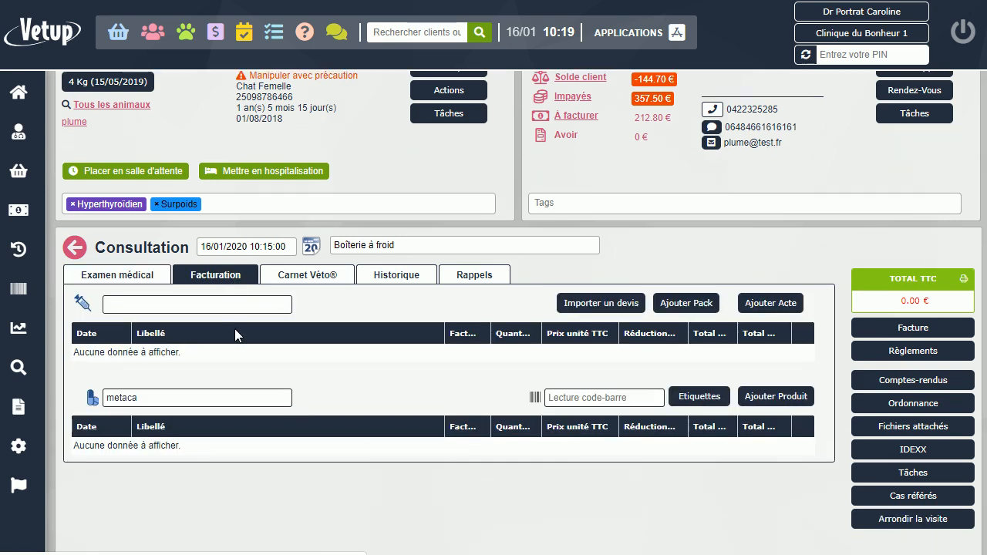
click(137, 397)
text(m)
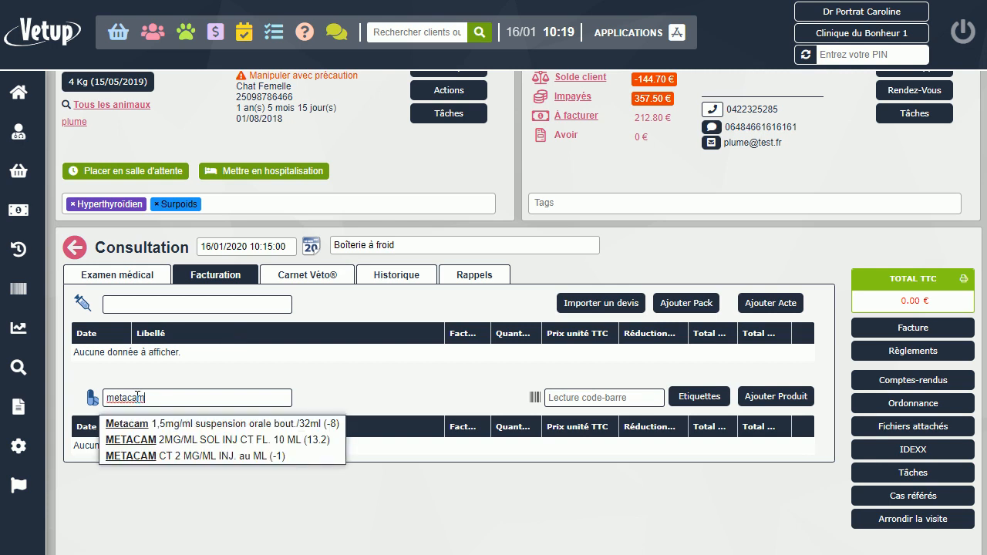
click(241, 437)
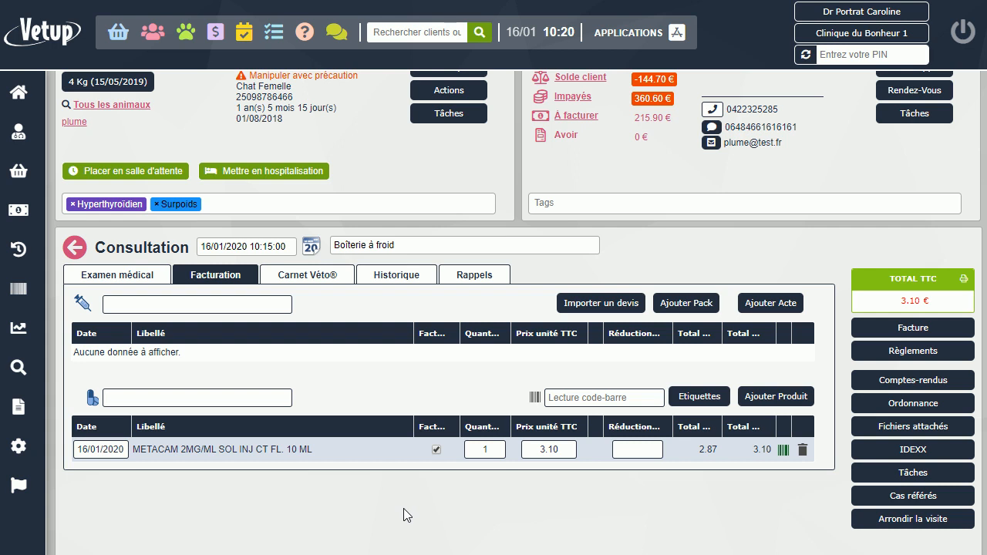
mouse_move(783, 454)
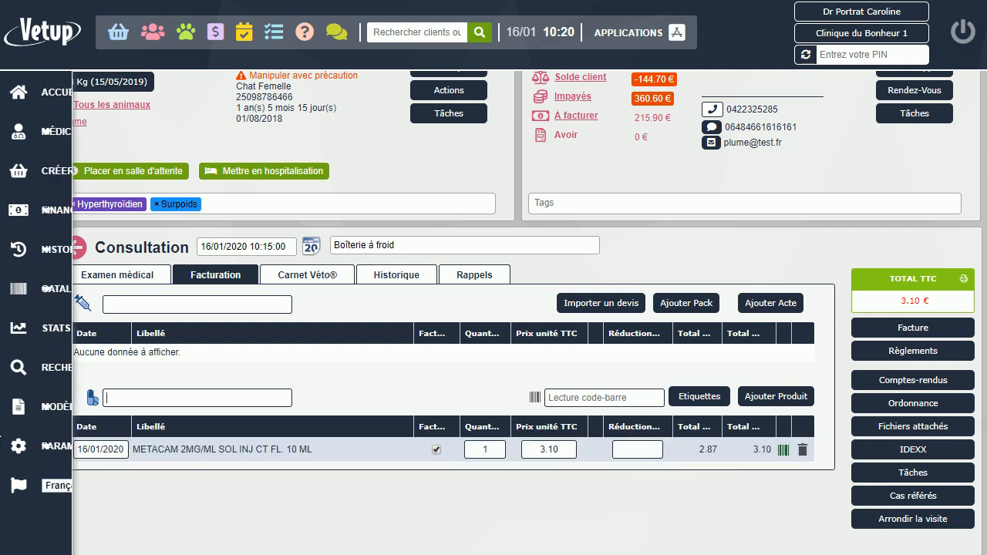
- In the general product settings, set the lot filling mode to "sélection manuelle (aucune sélection)" and save
click(40, 452)
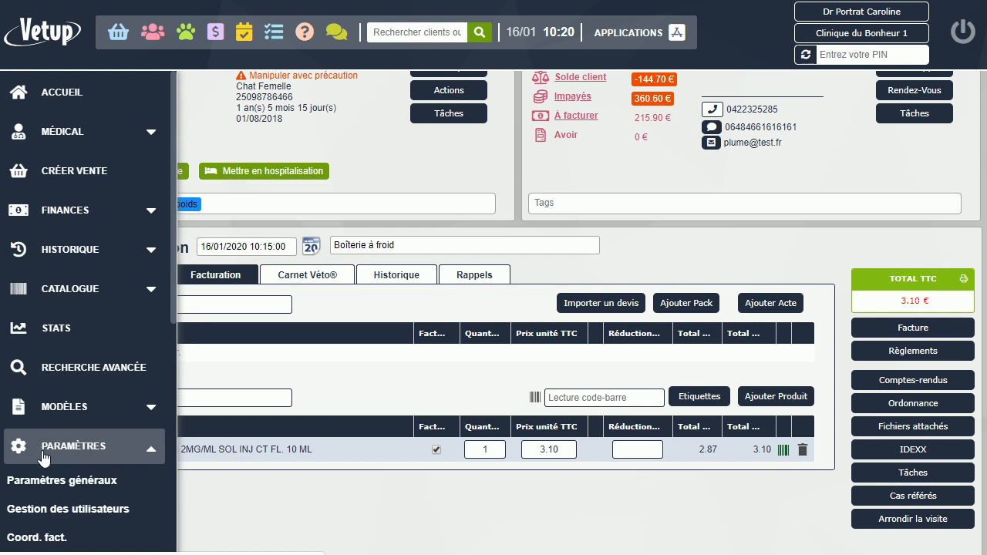
click(58, 486)
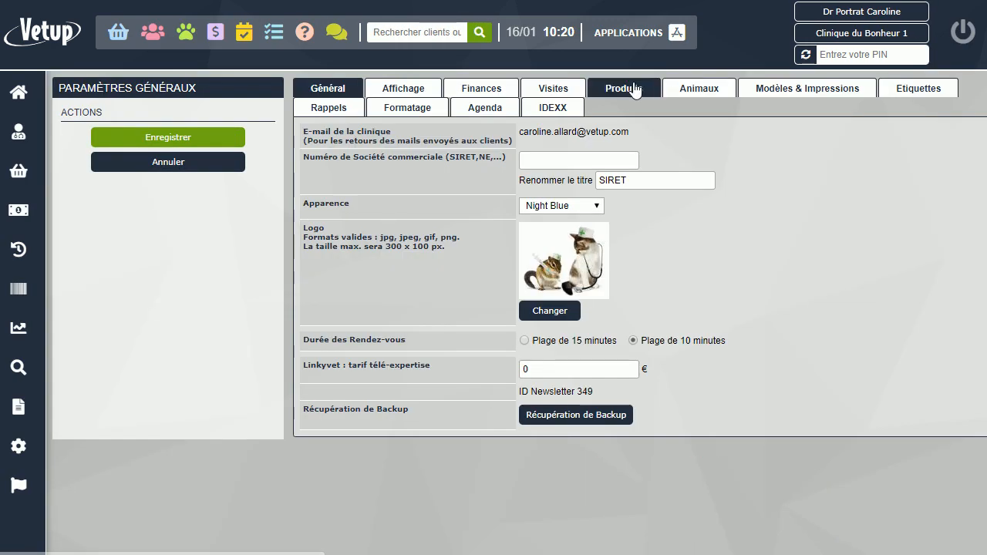
click(632, 88)
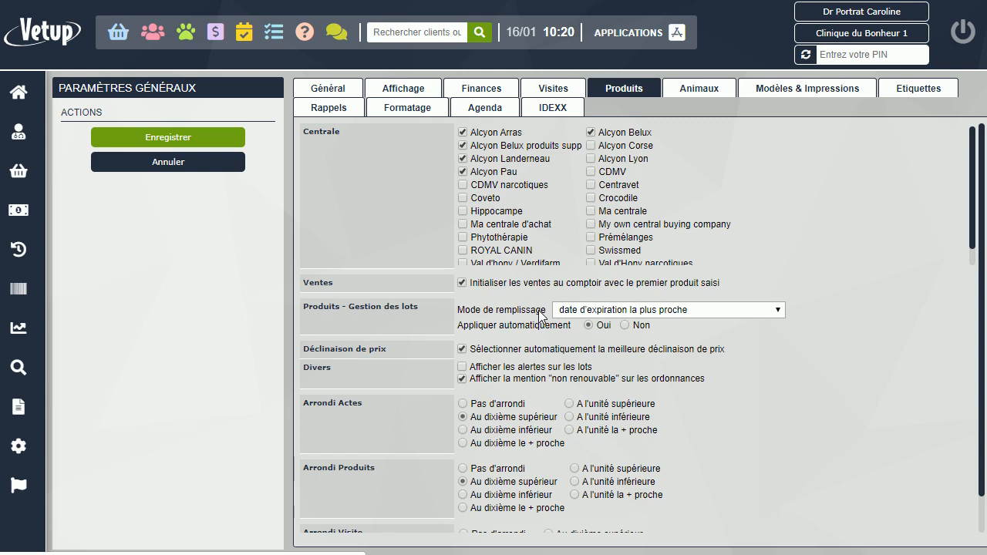
click(776, 312)
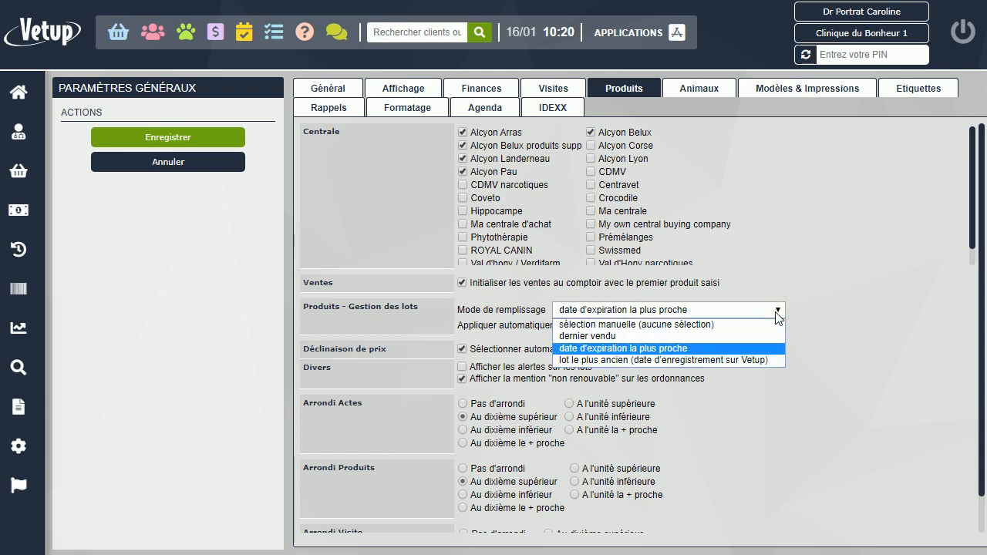
click(686, 325)
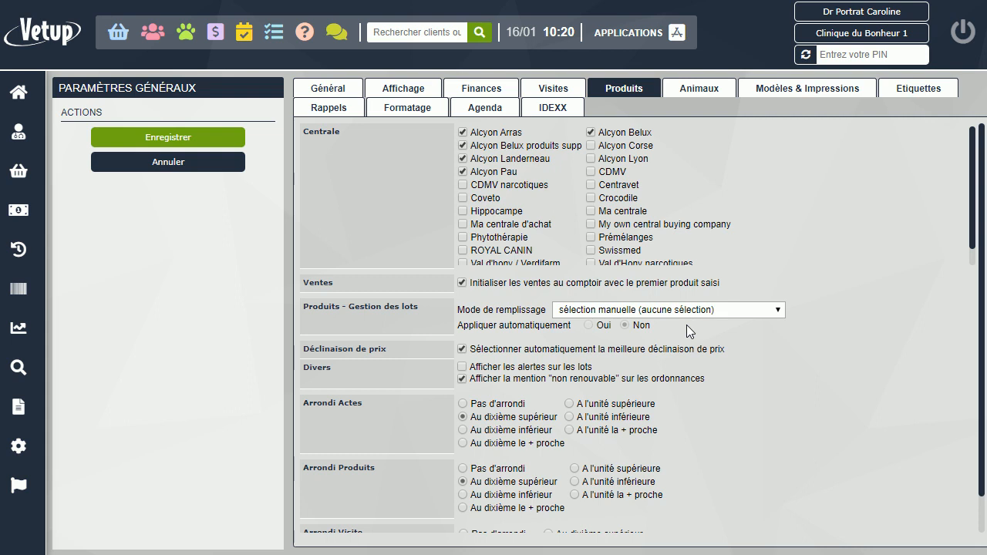
click(781, 312)
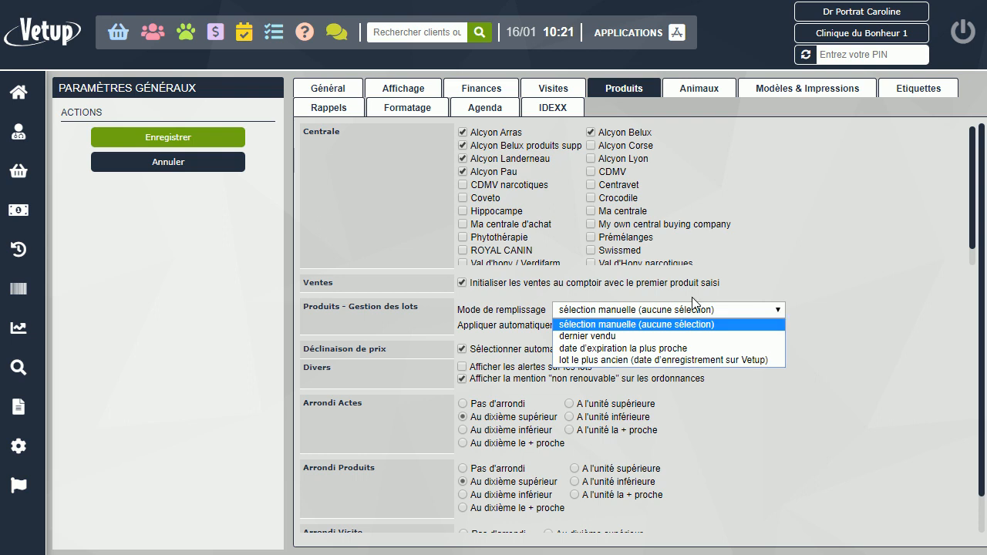
click(877, 271)
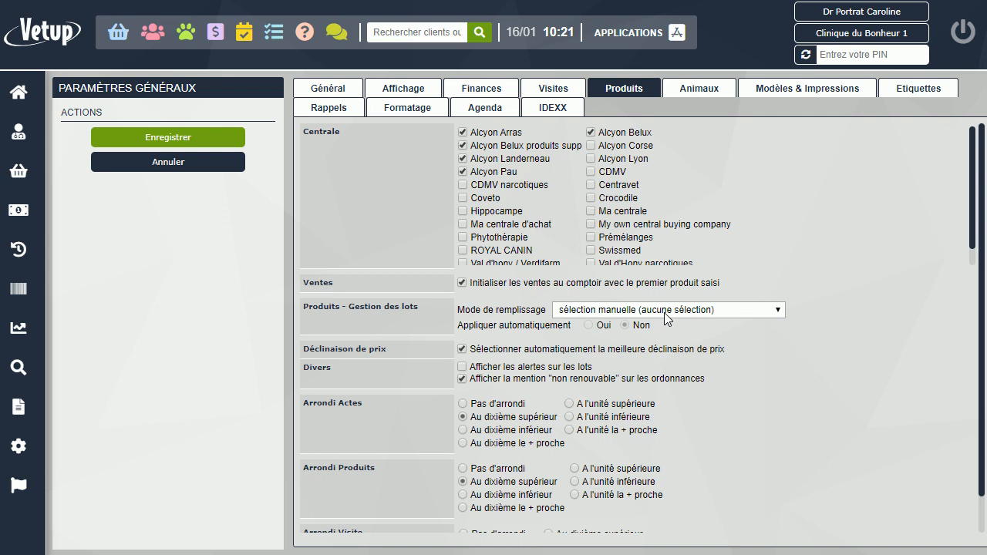
click(172, 138)
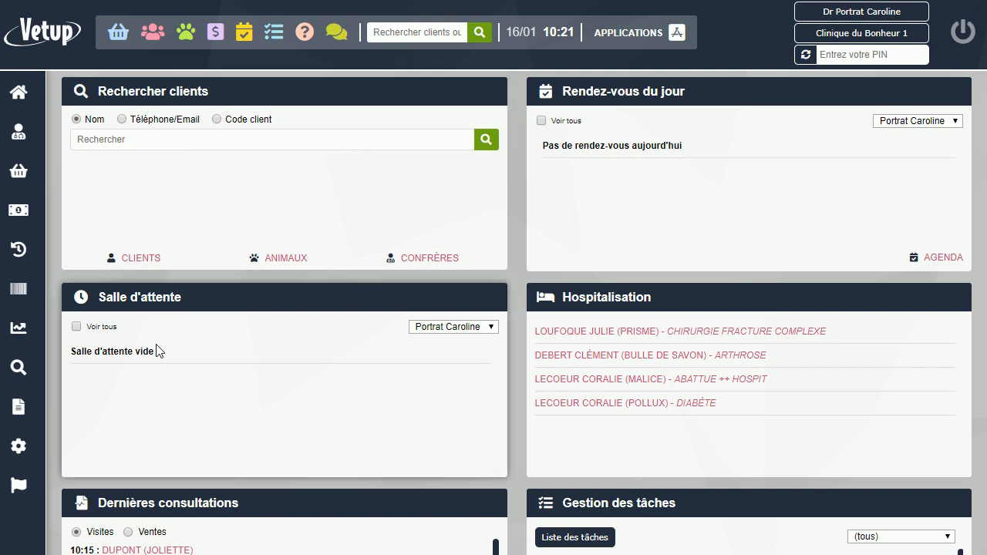
- Reopen Joliette's 10:15 consultation from the latest visits and delete the METACAM 2MG/ML product from its billing
scroll(158, 348, down, 2)
click(115, 436)
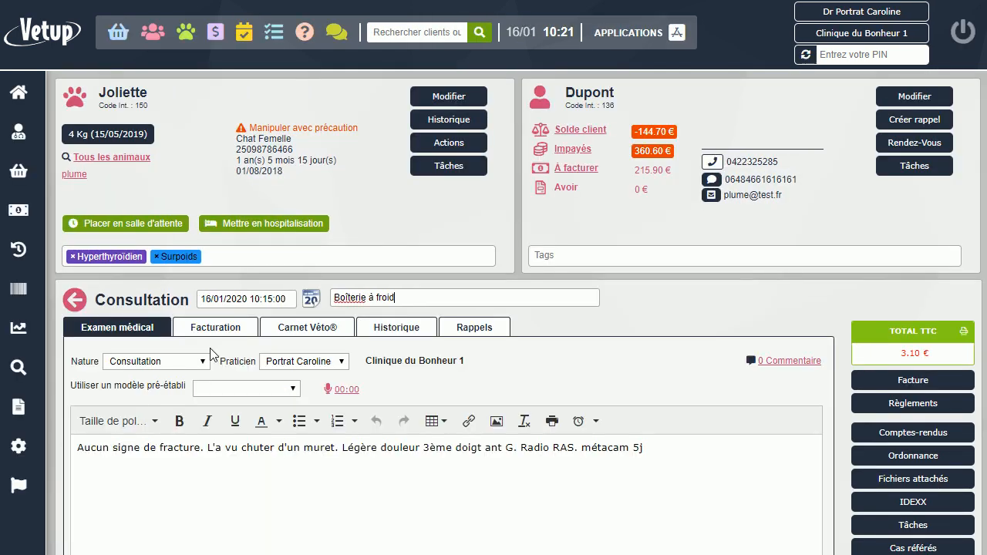
click(219, 327)
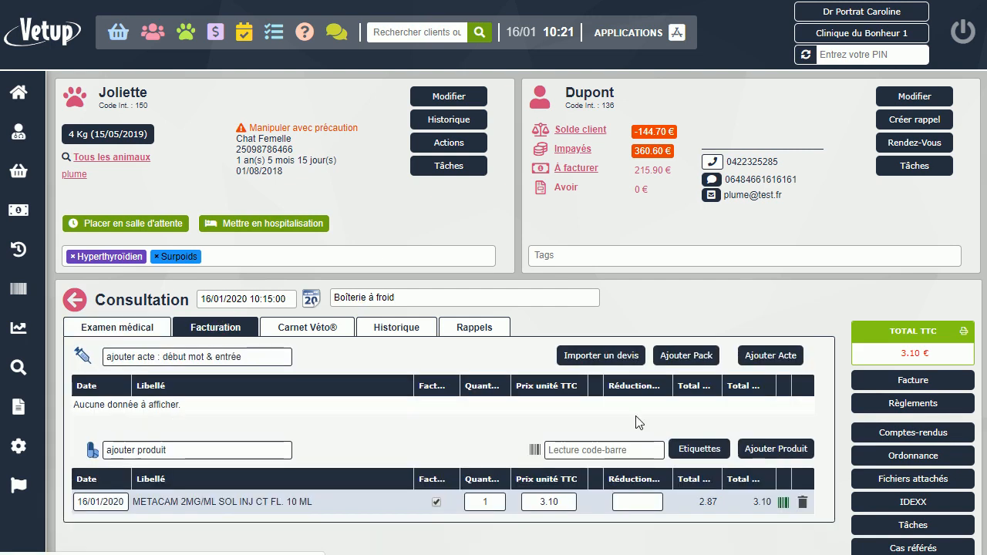
click(804, 509)
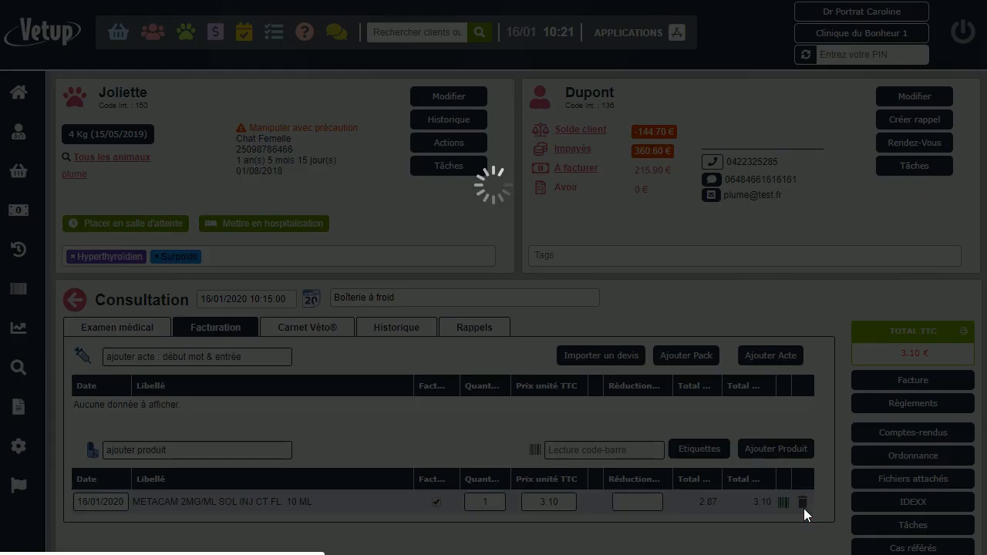
- Find "metaca" among the billing products and add METACAM 2MG/ML SOL INJ CT FL. 10 ML again
click(155, 445)
text(metaca)
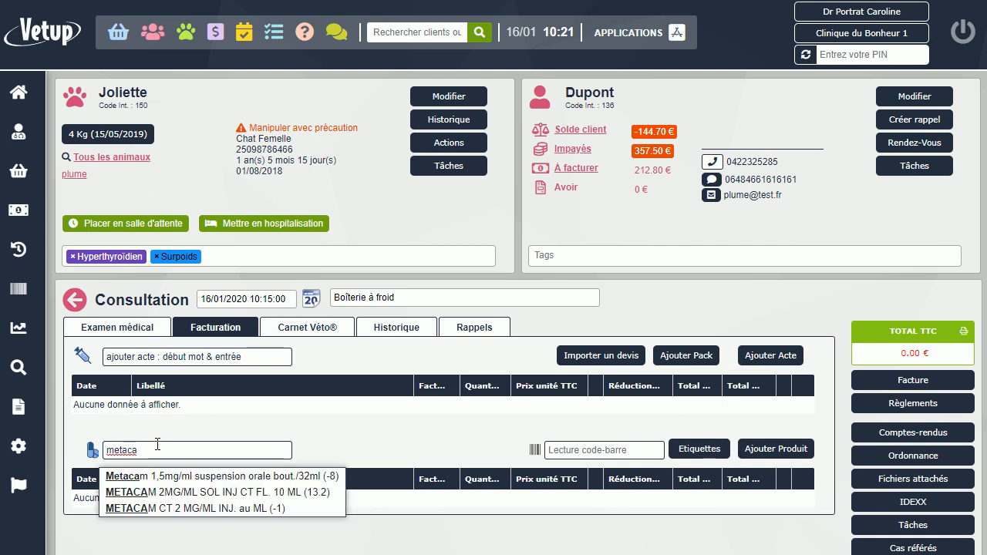
click(189, 492)
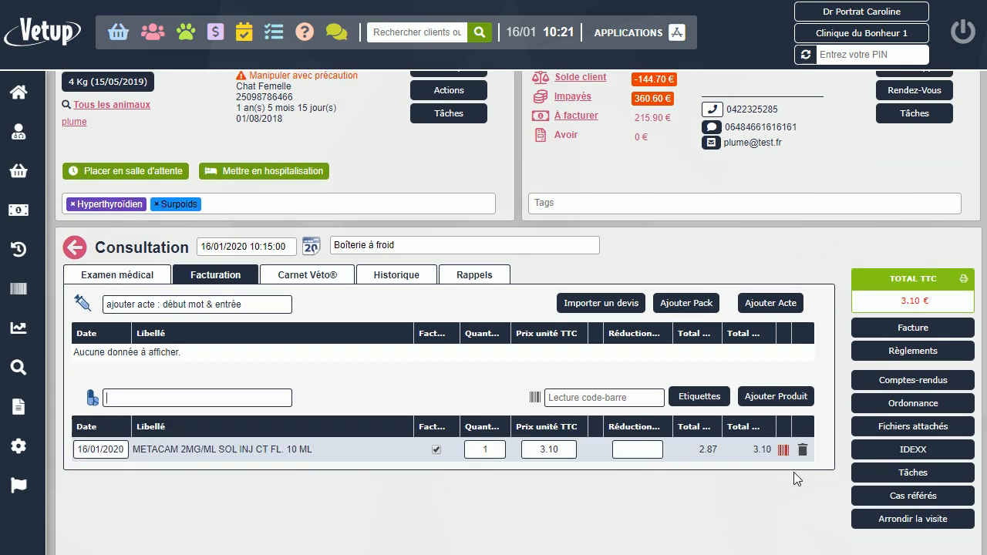
- Edit the billed METACAM product, create lot L66876 with expiry date 02/02/2021 for it, and save the changes
double_click(313, 455)
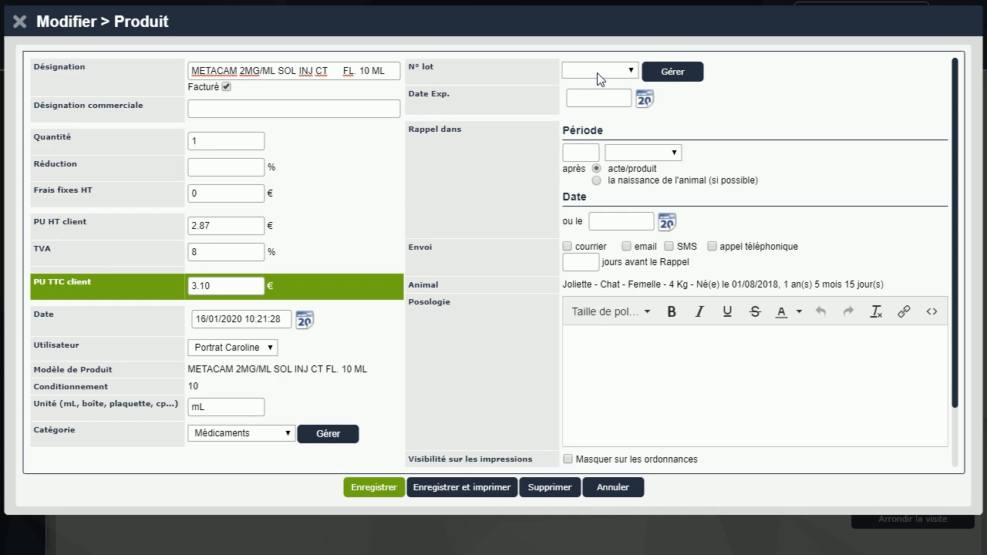
click(627, 71)
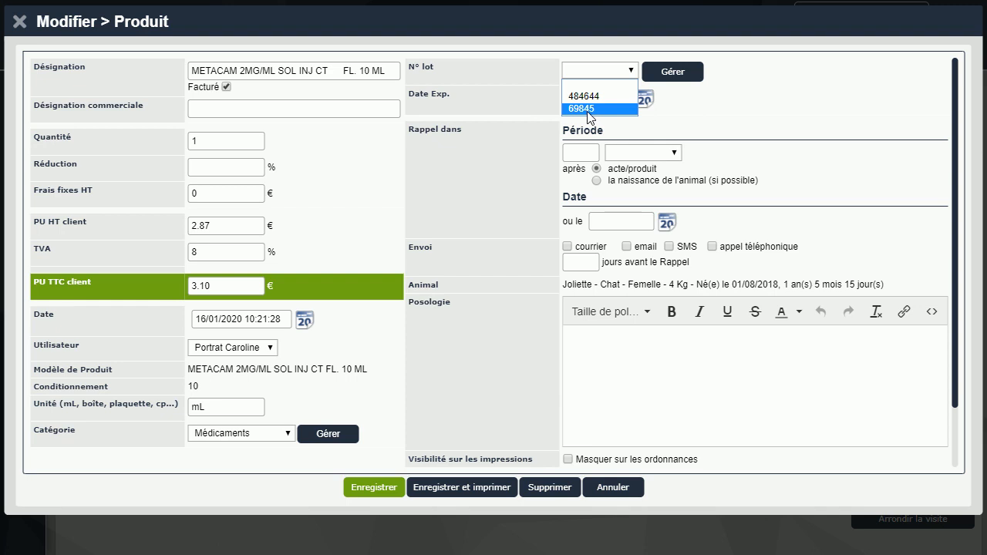
click(687, 71)
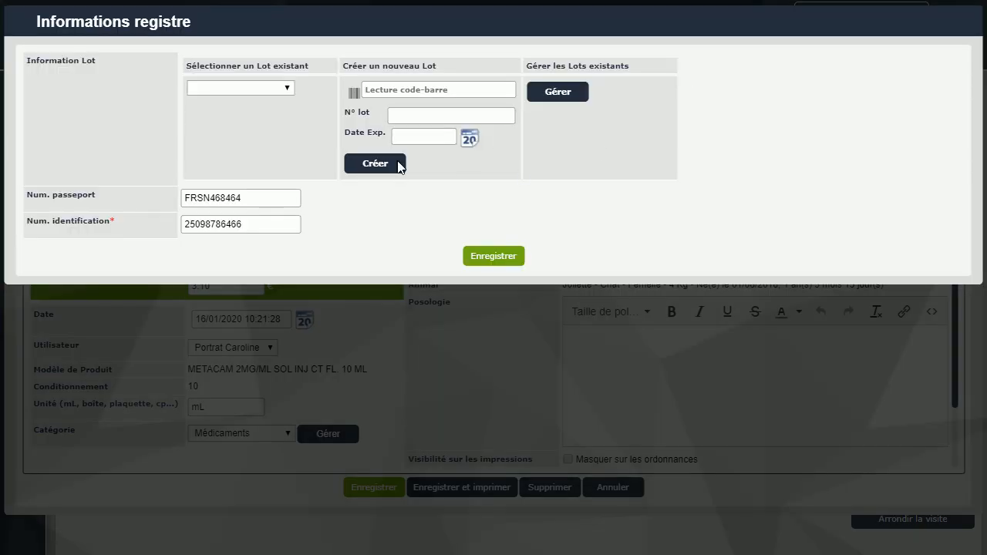
click(401, 114)
text(L65876)
click(401, 136)
text(02/02/202)
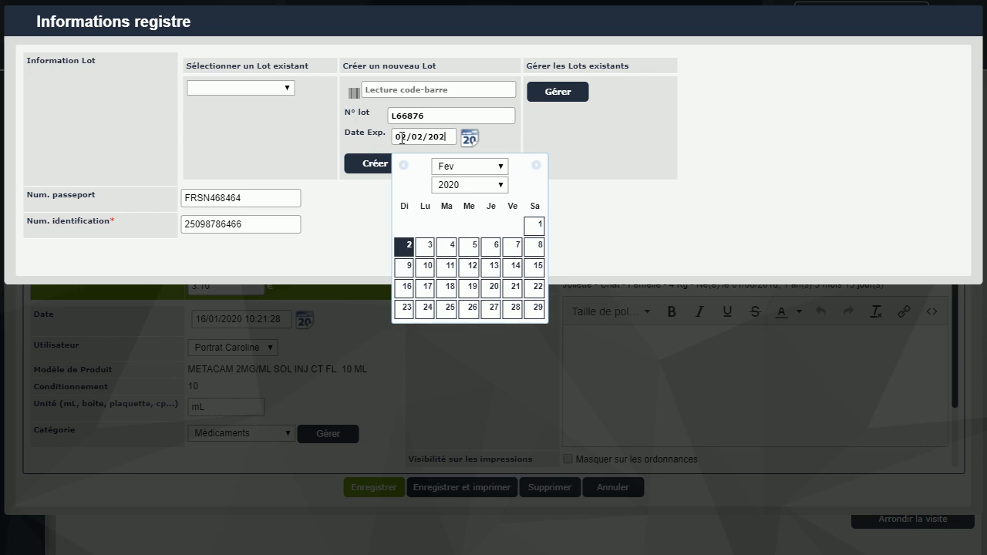
text(1)
click(374, 165)
click(479, 261)
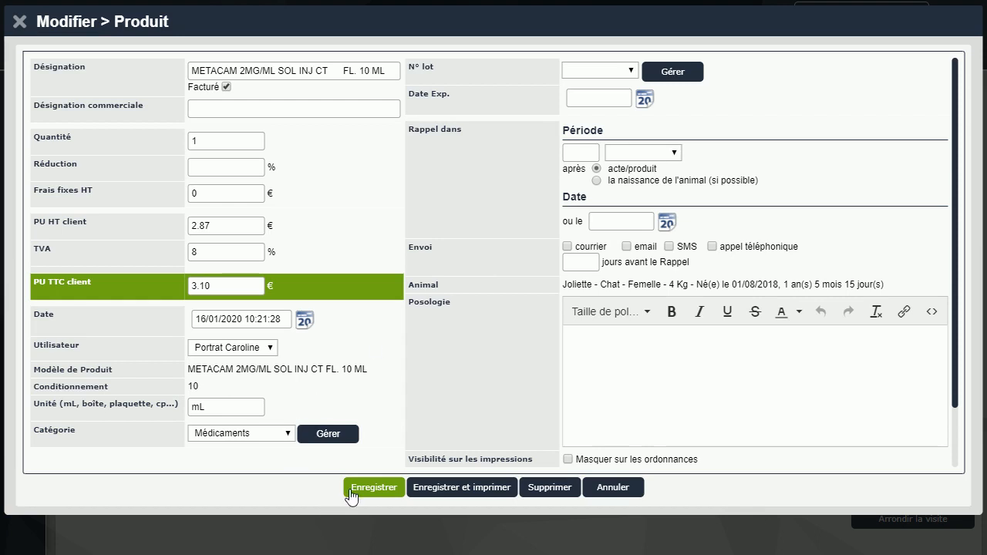
click(360, 487)
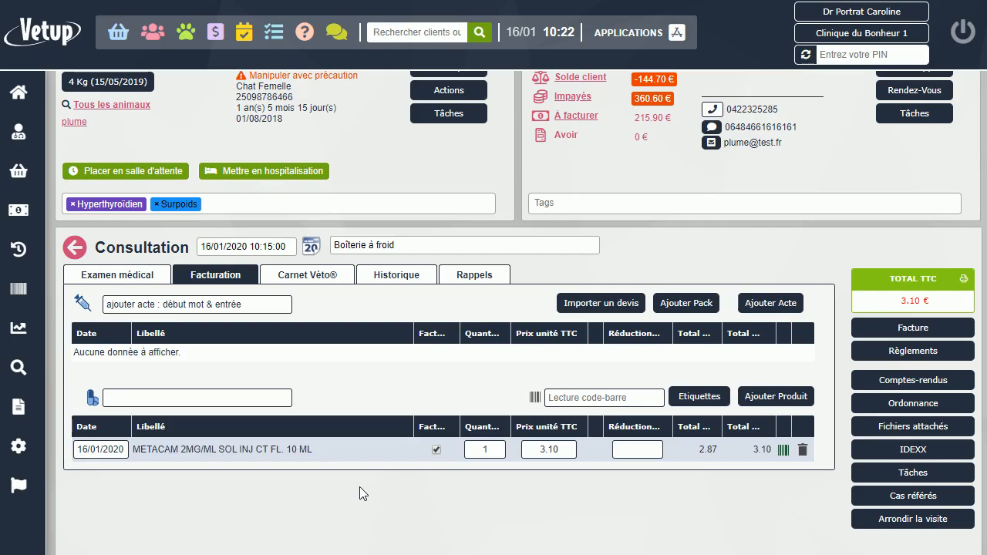
- Remove the METACAM 2MG/ML line from the consultation's billed products
mouse_move(784, 452)
mouse_move(56, 320)
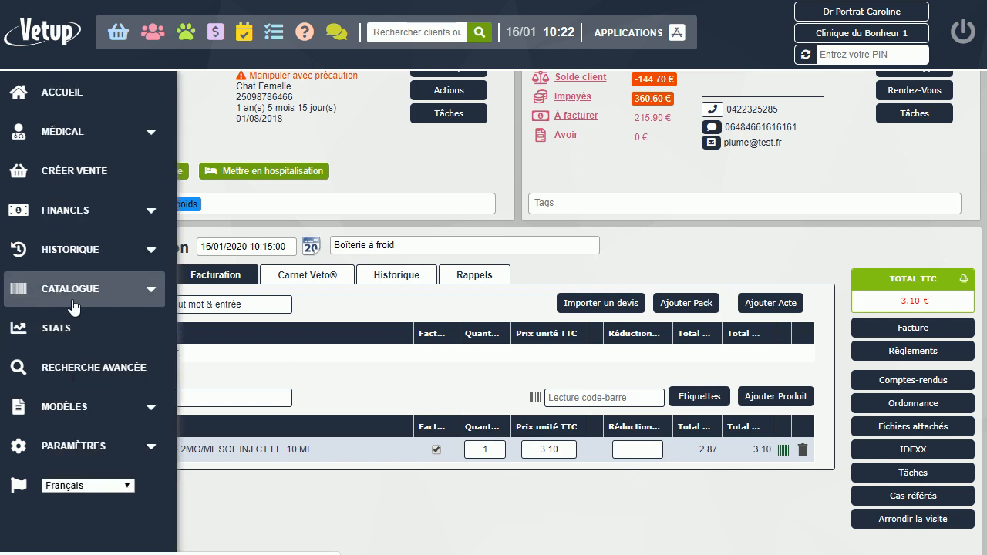
click(800, 452)
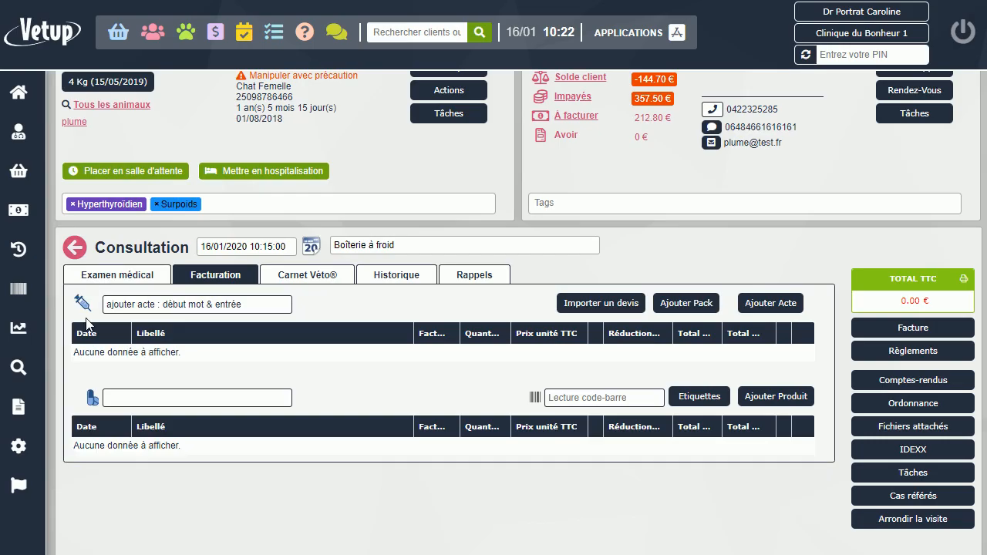
- In the general product settings, change the lot filling mode to "dernier vendu" and save
mouse_move(11, 359)
click(81, 445)
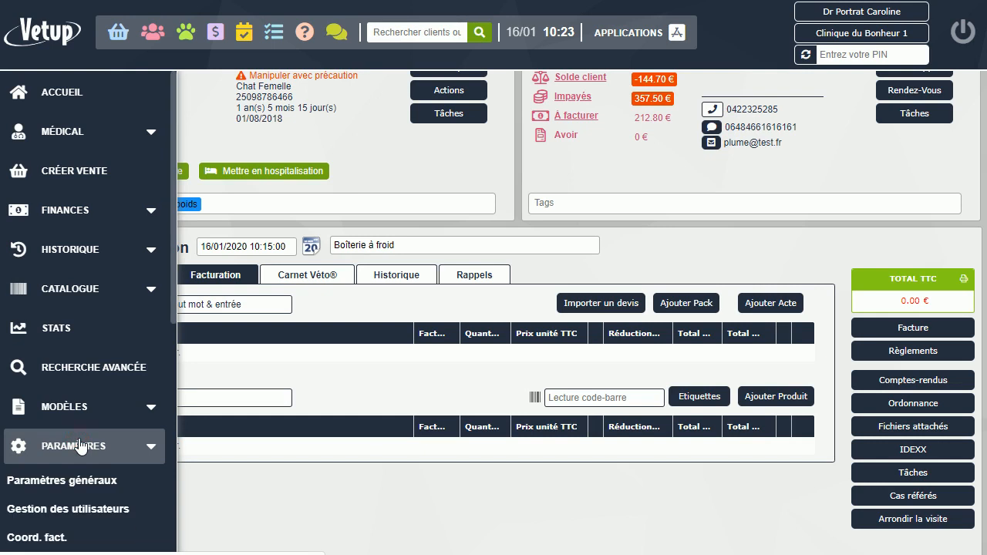
click(78, 477)
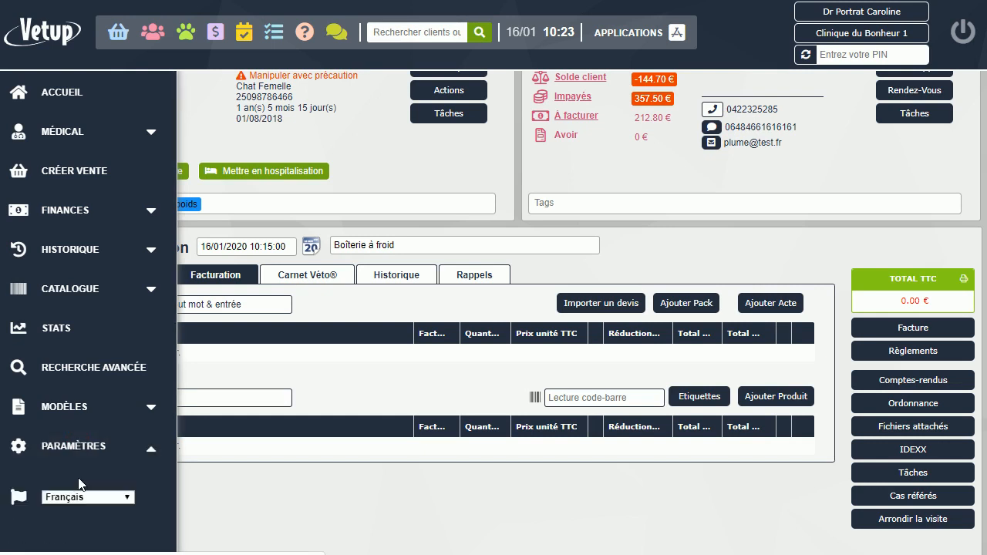
click(625, 89)
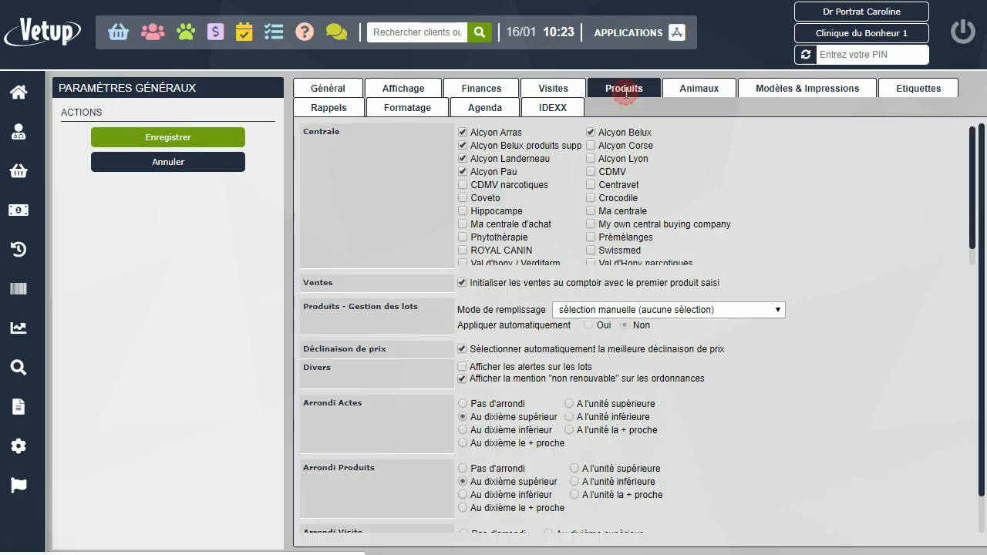
click(777, 312)
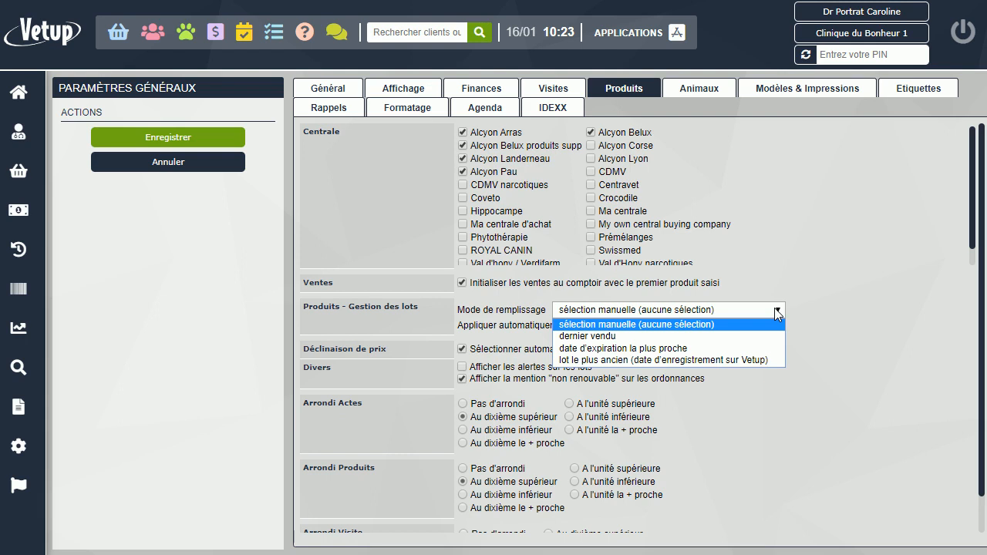
click(611, 342)
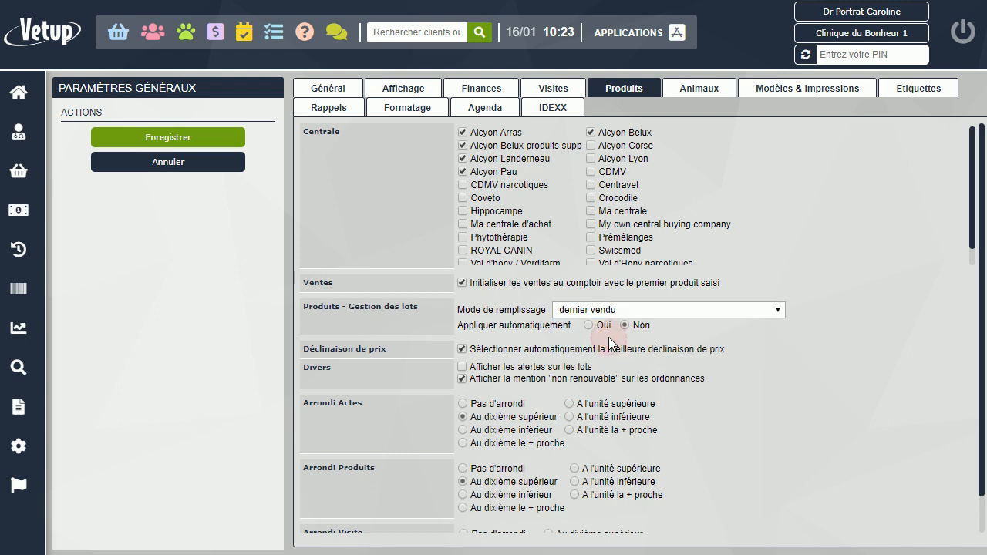
click(156, 137)
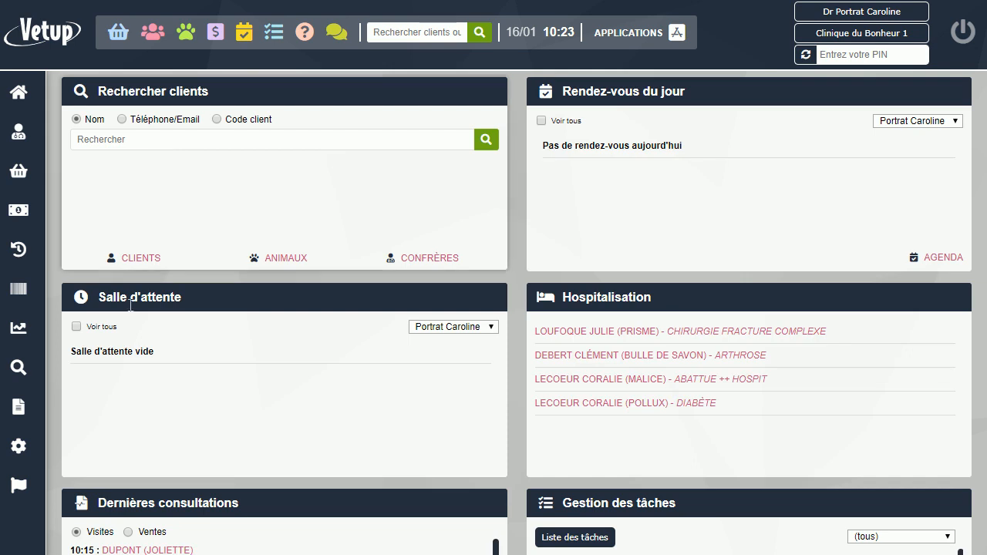
- Open Joliette's 10:15 consultation, find "metaca" among the billing products and add METACAM 2MG/ML SOL INJ CT FL. 10 ML
click(183, 550)
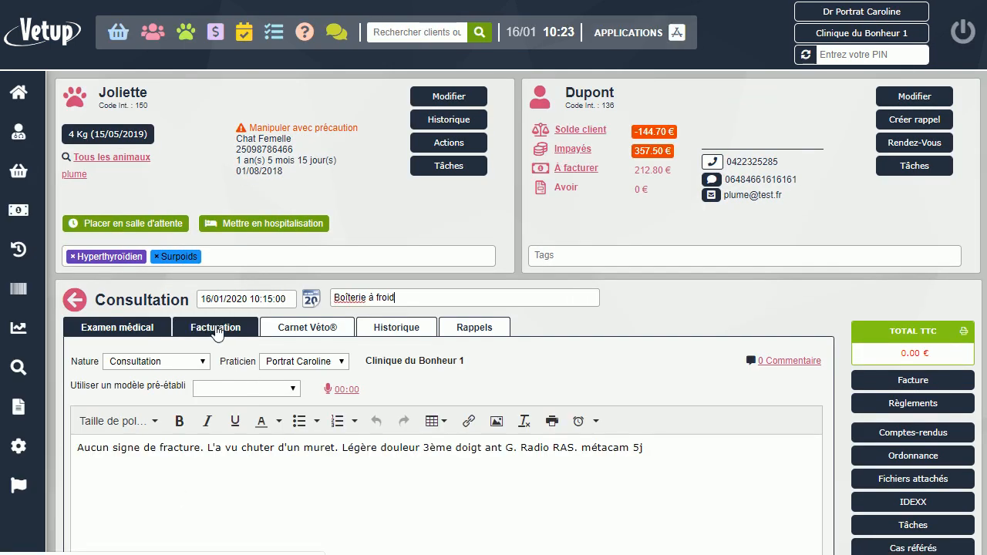
click(217, 329)
click(148, 456)
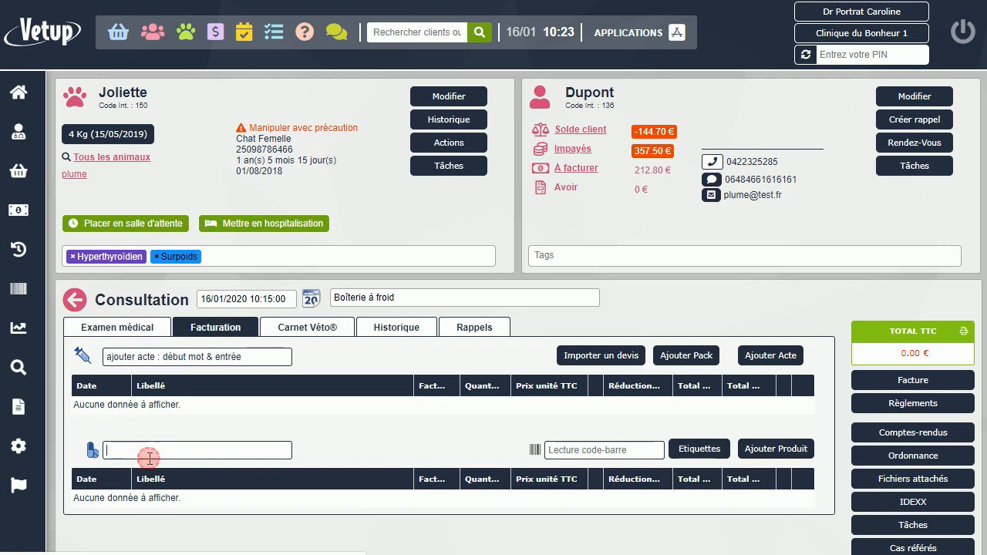
text(metaca)
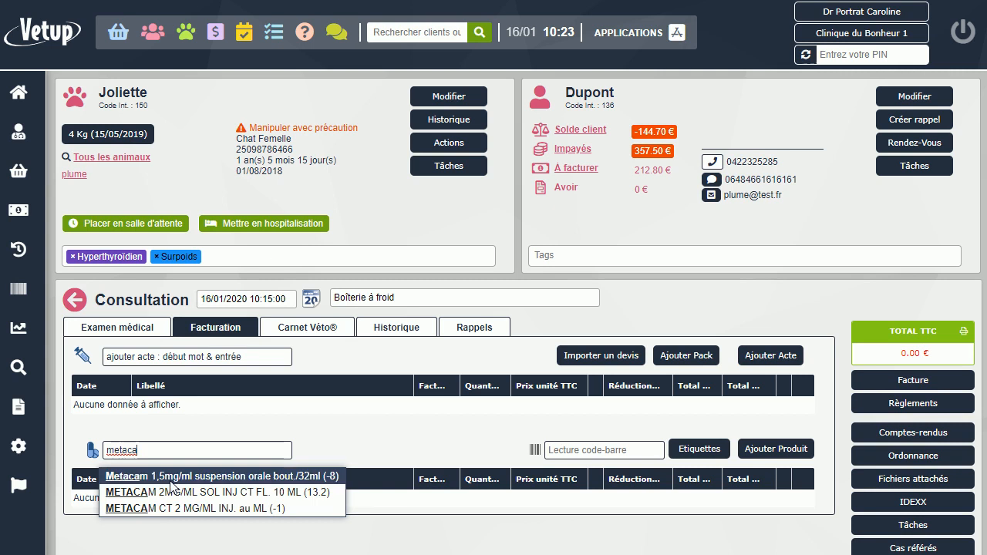
click(177, 494)
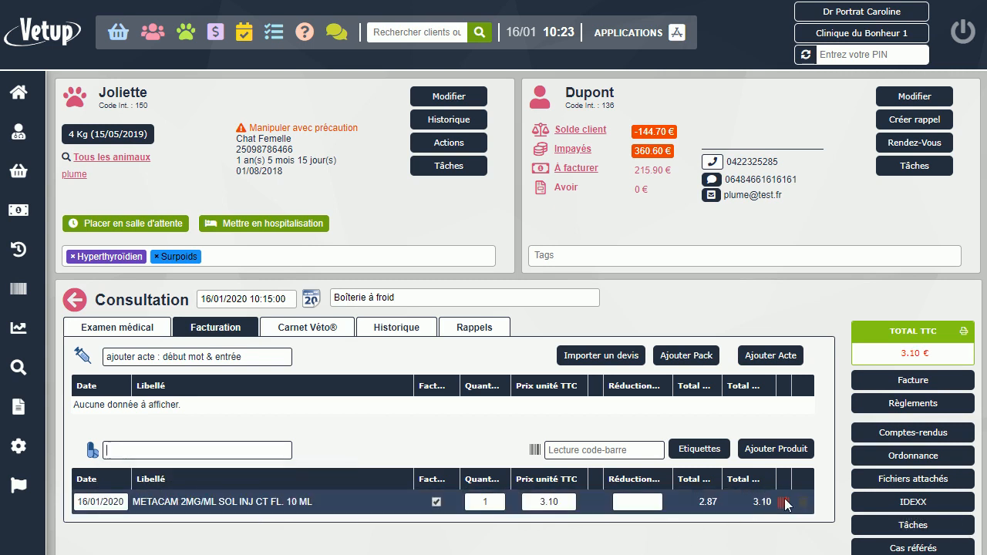
- In the registry information of the billed METACAM, select existing lot L66876 with expiry date 02/02/2021 and save
mouse_move(786, 504)
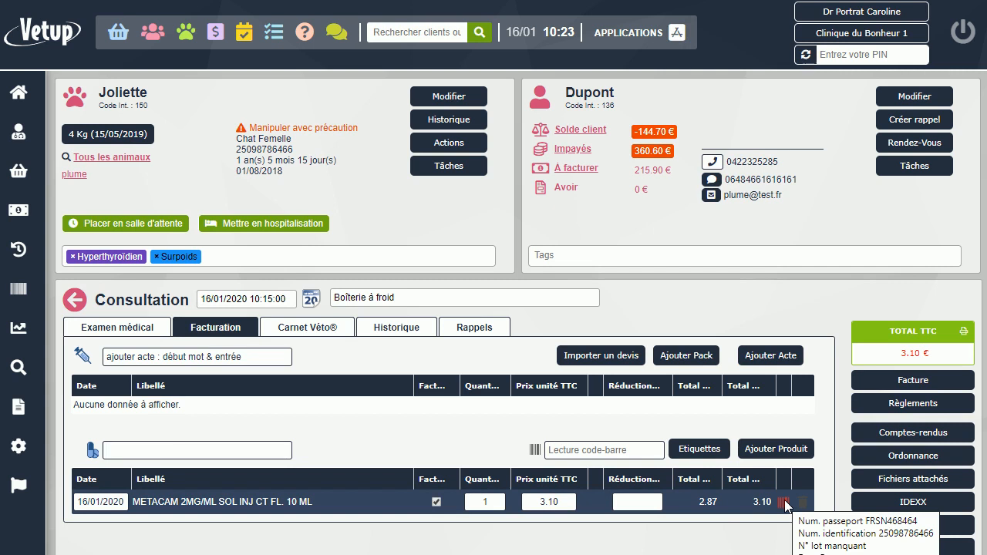
click(784, 502)
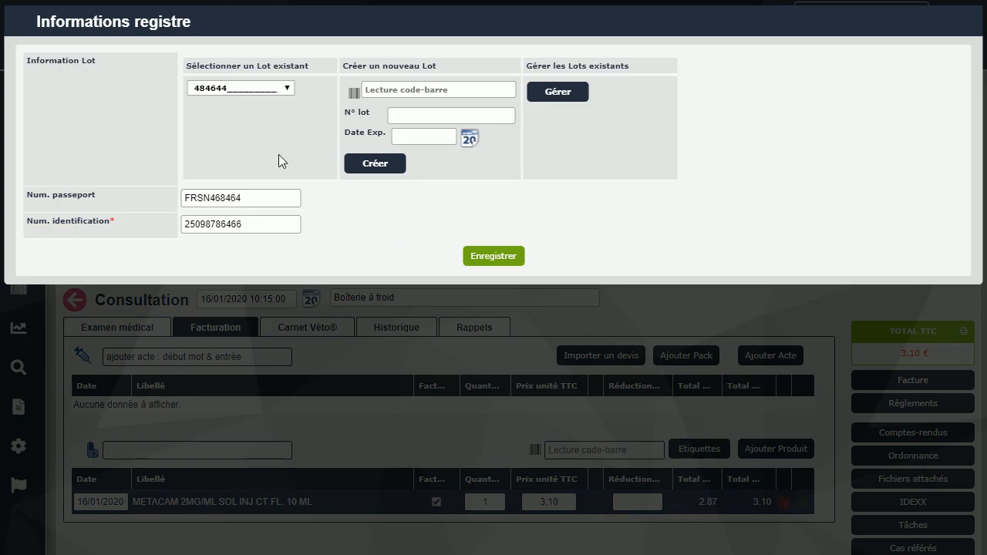
click(244, 89)
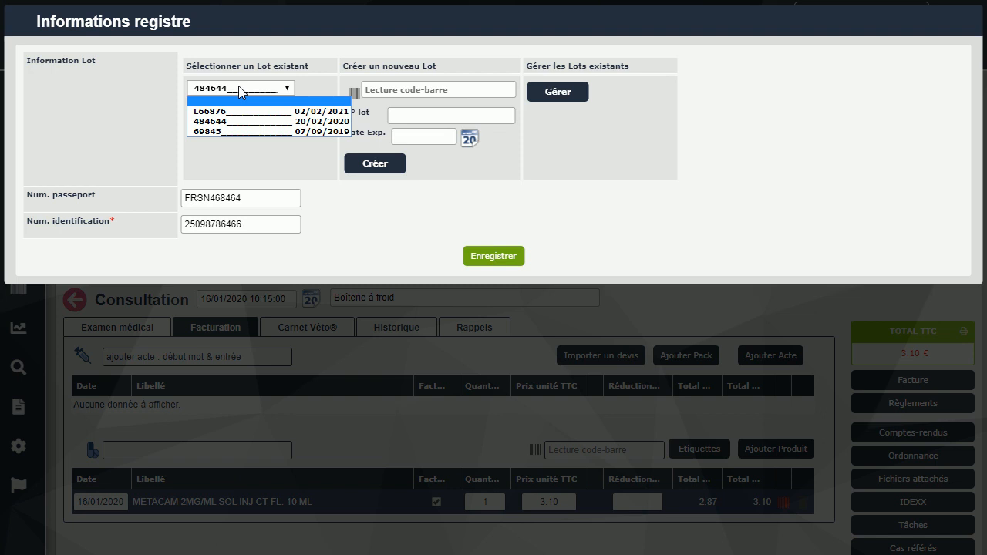
click(295, 112)
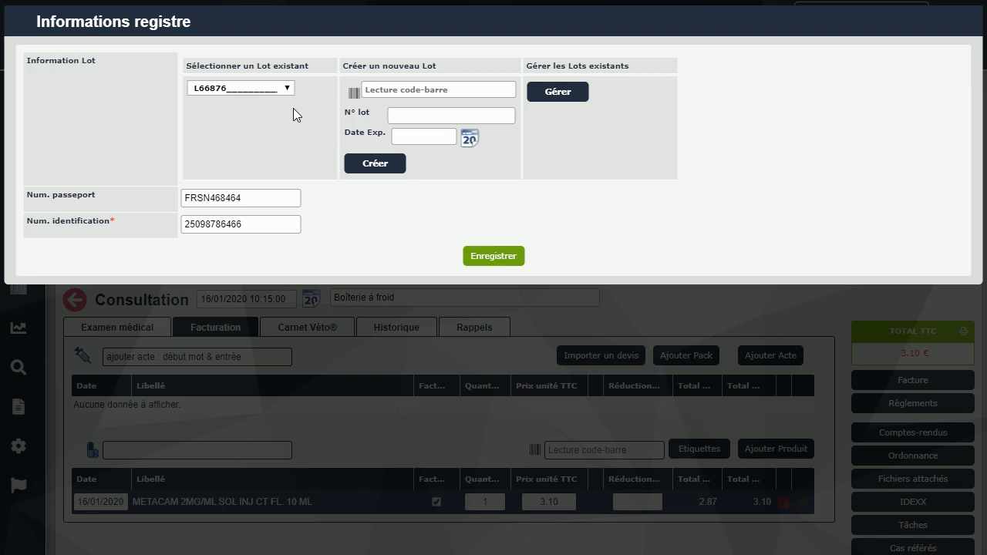
click(483, 255)
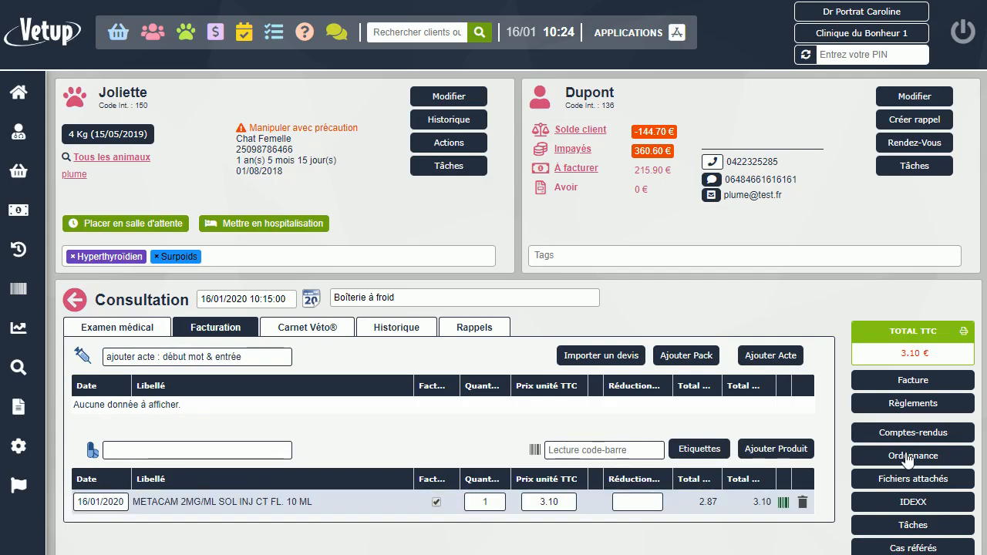
- View the prescription for the billed METACAM, close it without saving, and remove the METACAM 2MG/ML line from the billed products
mouse_move(783, 504)
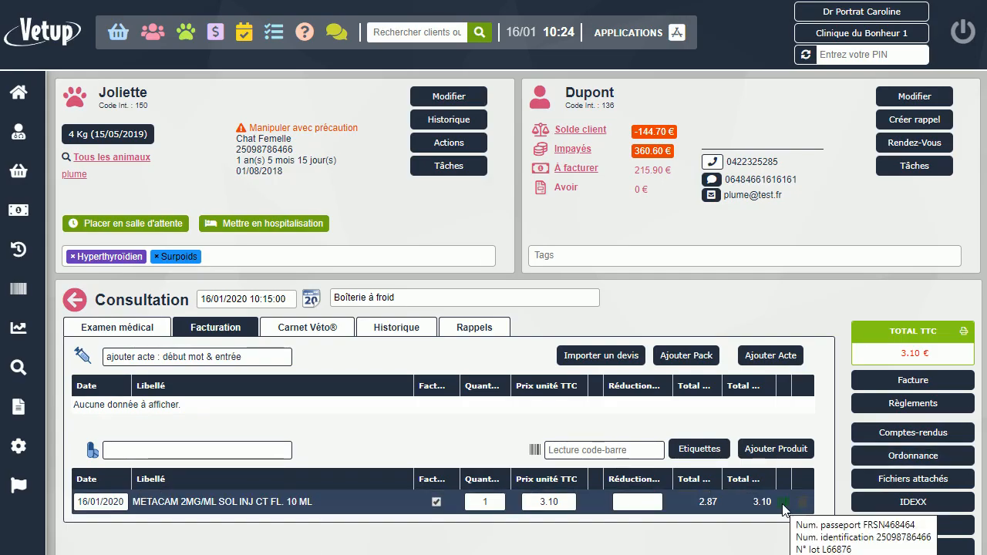
click(951, 458)
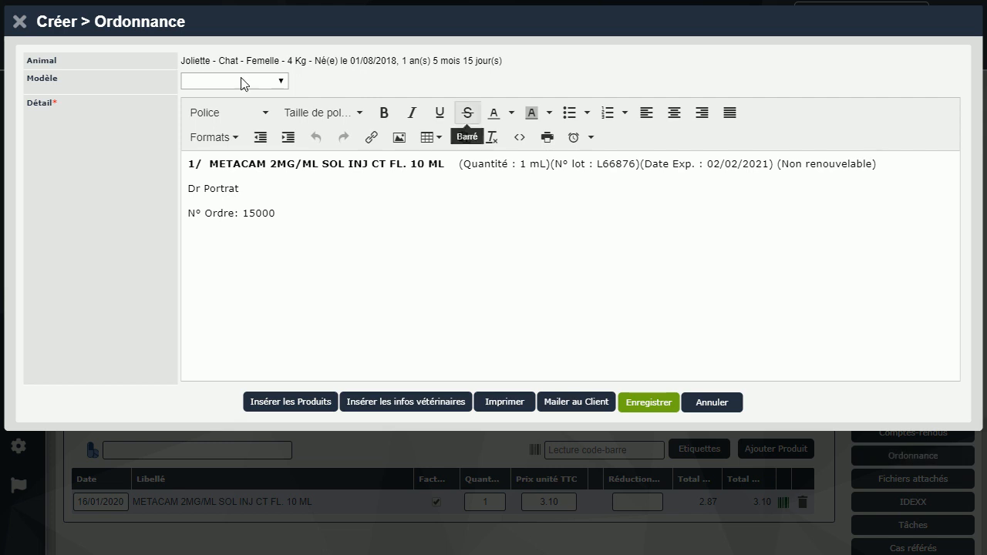
click(20, 23)
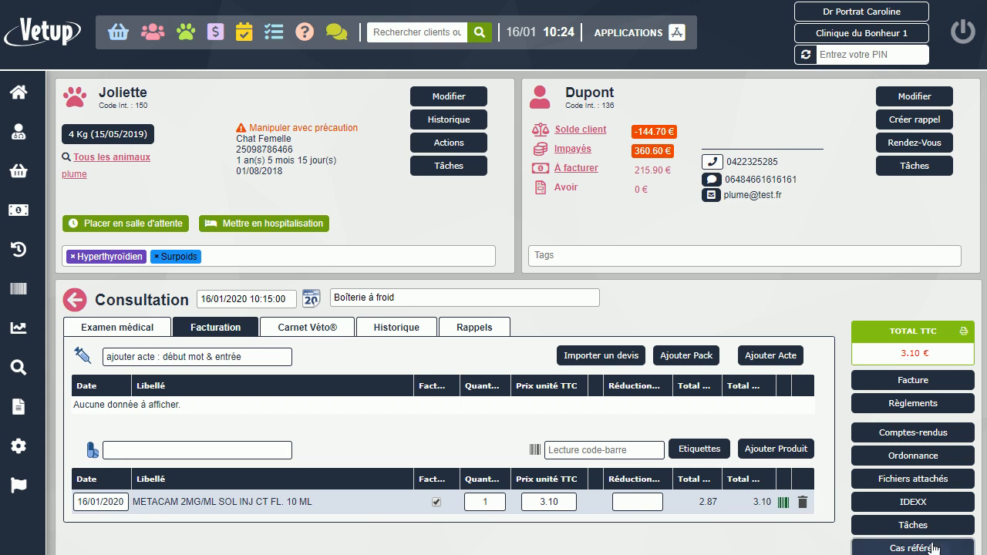
click(803, 502)
- In the general product settings, change the lot filling mode to "date d'expiration la plus proche" and save
mouse_move(22, 407)
click(77, 449)
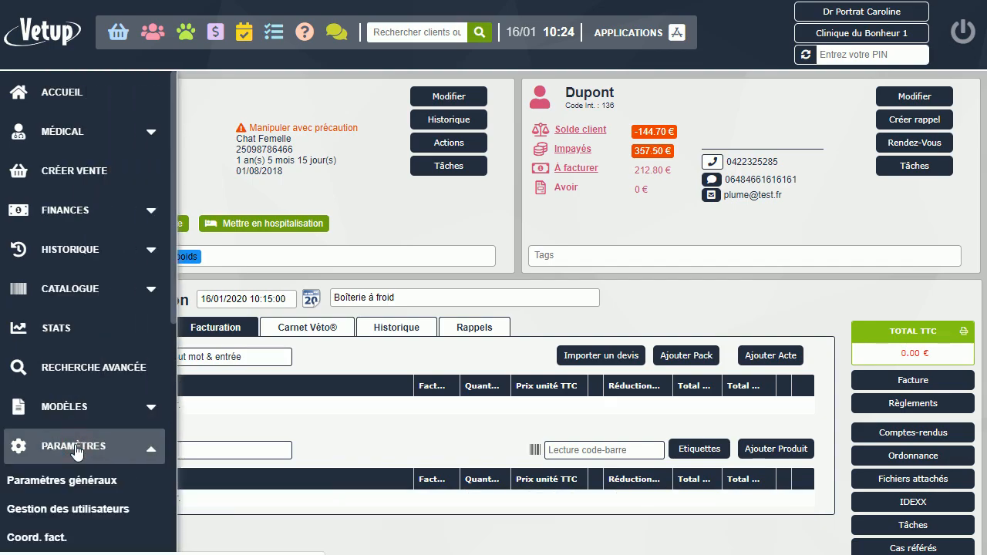
click(76, 480)
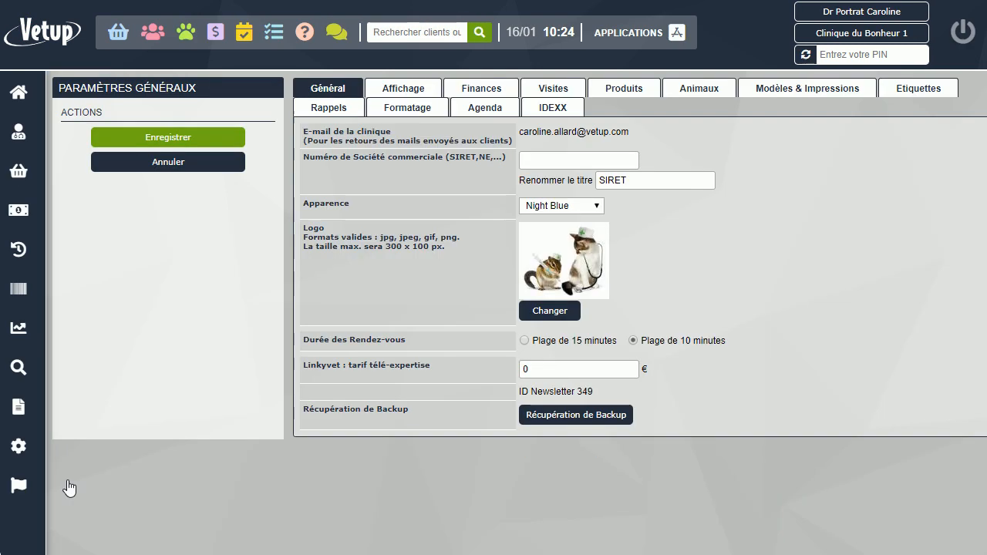
click(605, 88)
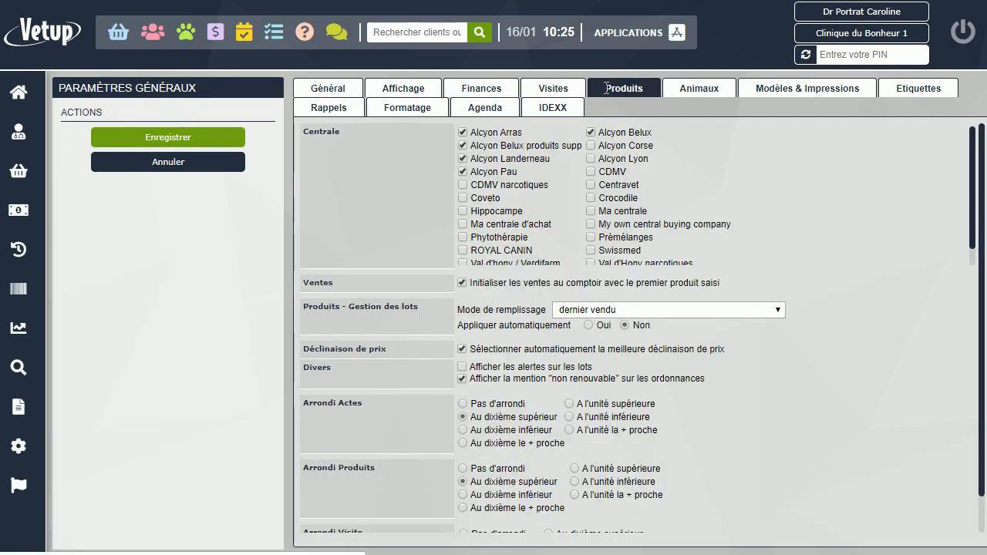
click(773, 310)
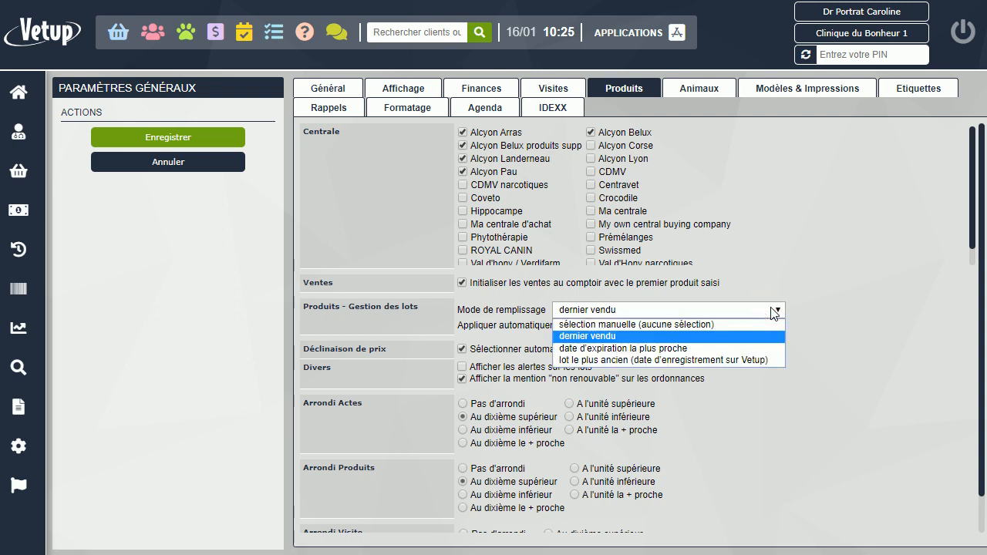
click(649, 348)
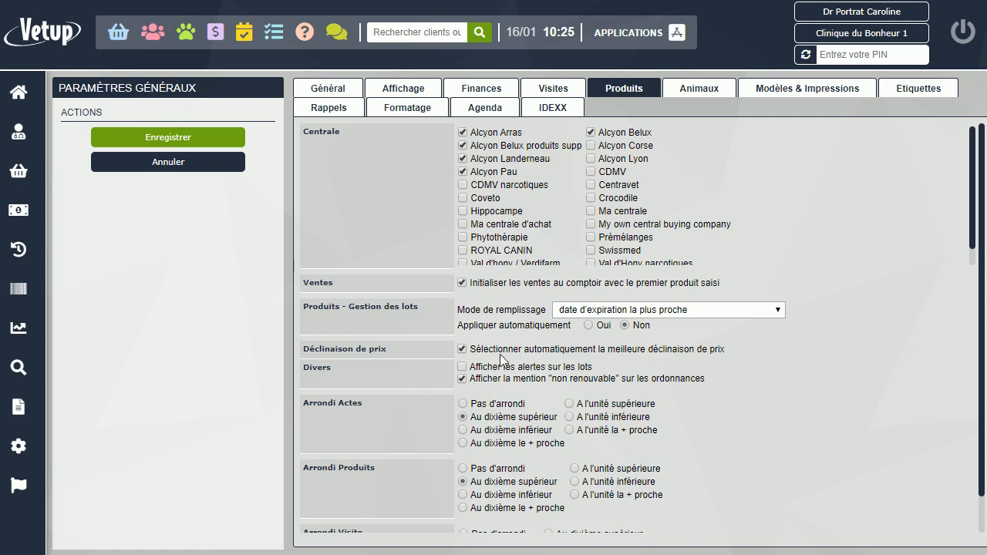
click(193, 139)
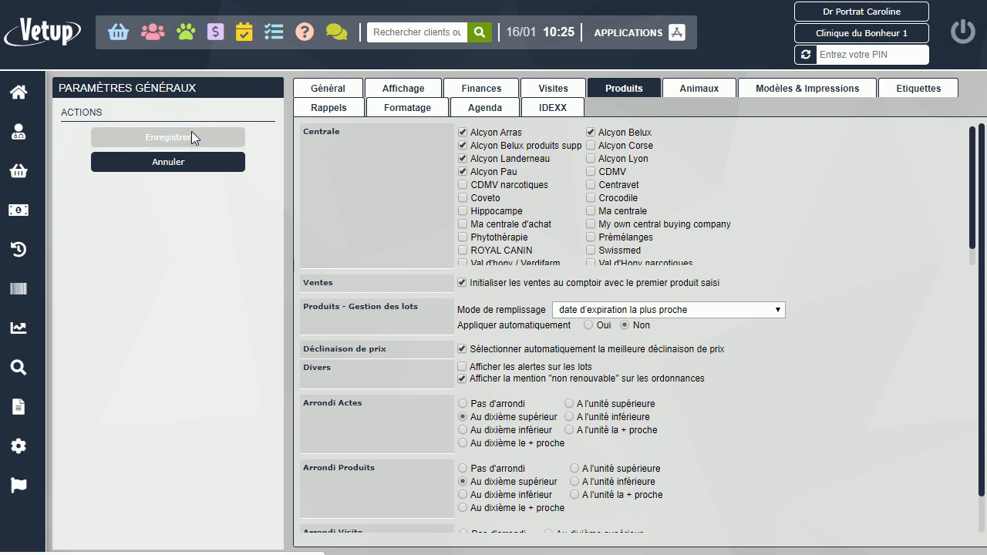
click(146, 164)
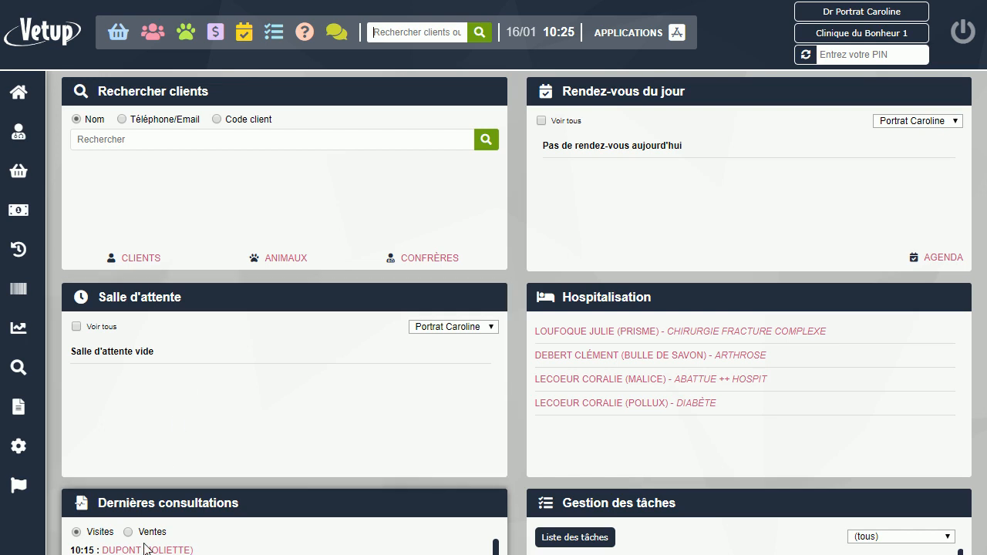
- Reopen Joliette's 10:15 consultation and add METACAM 2MG/ML SOL INJ CT FL. 10 ML to the billed products by searching "metacam"
click(151, 550)
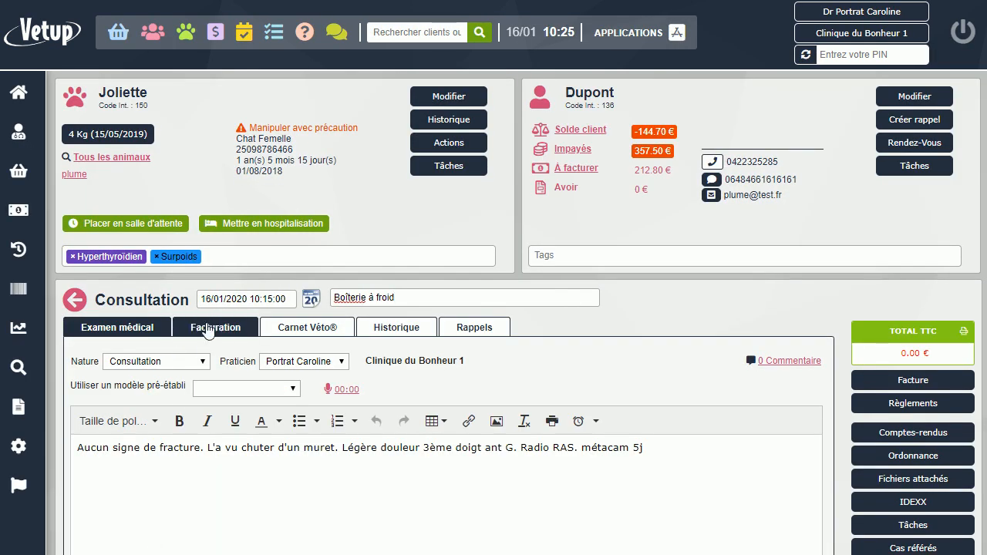
click(205, 327)
click(148, 451)
text(metacam)
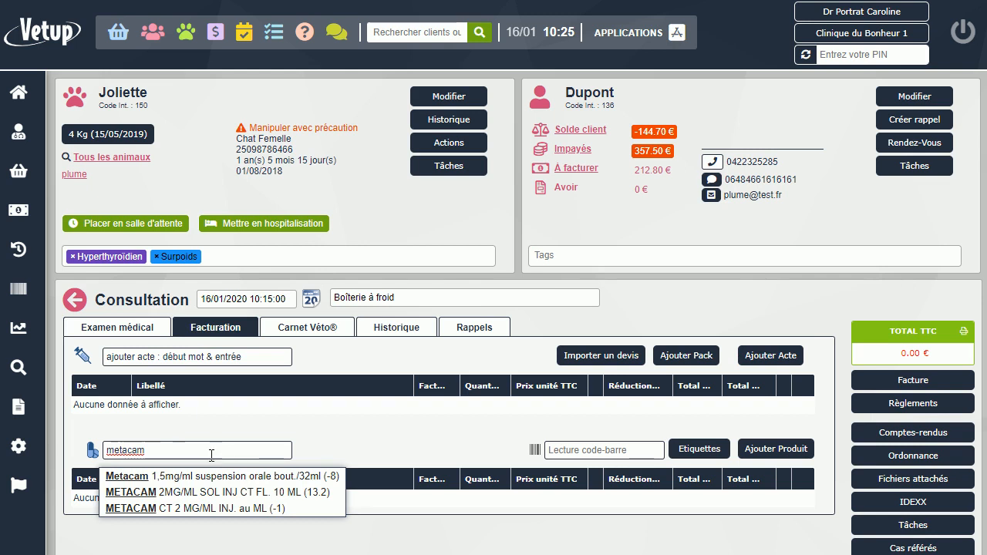
click(218, 501)
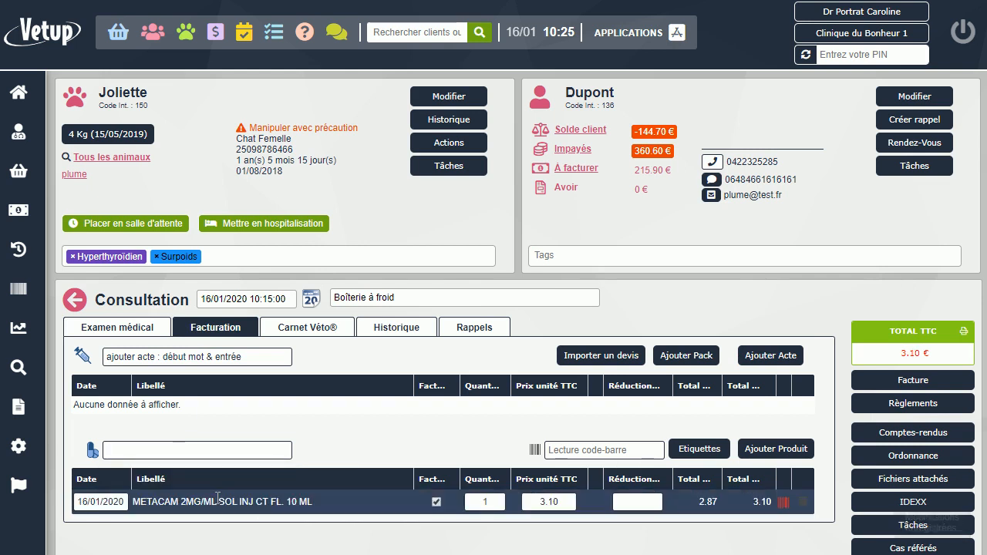
- Review the existing lots for the billed METACAM, keep lot 484644 selected, and save the registry information
mouse_move(787, 503)
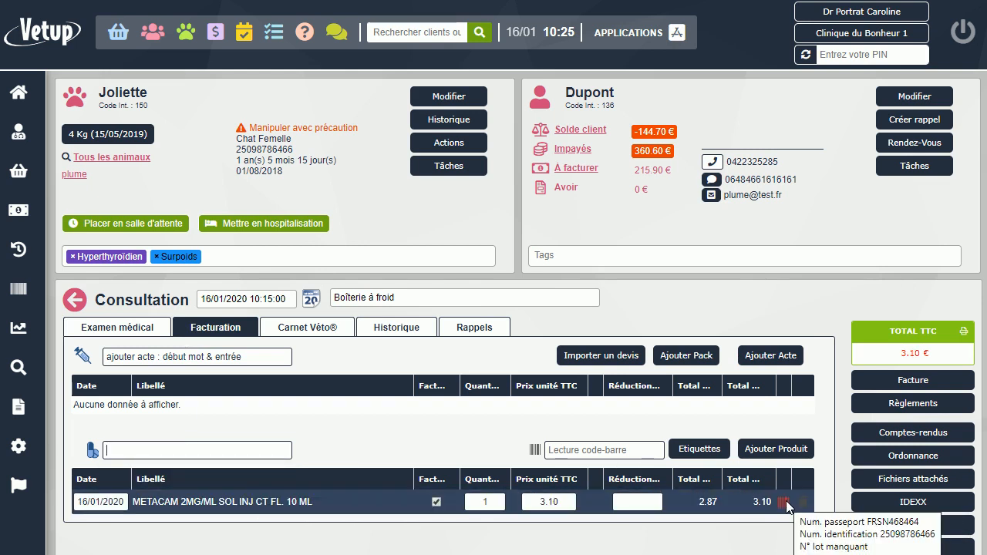
click(786, 502)
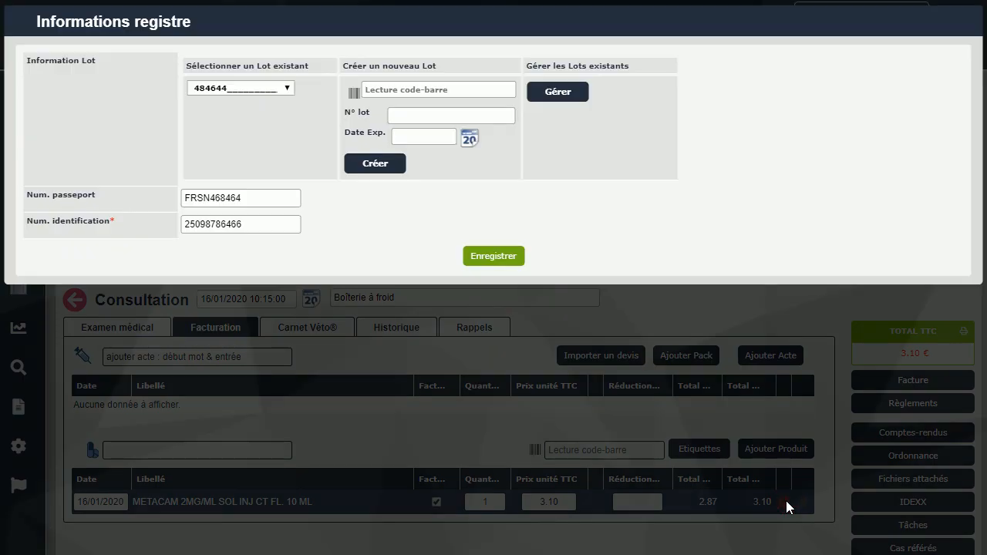
click(275, 89)
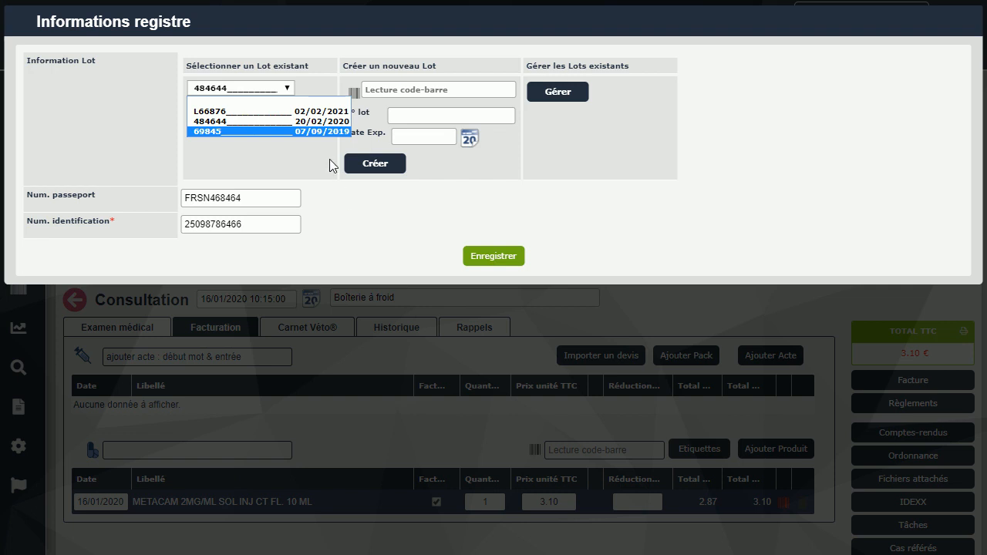
click(475, 257)
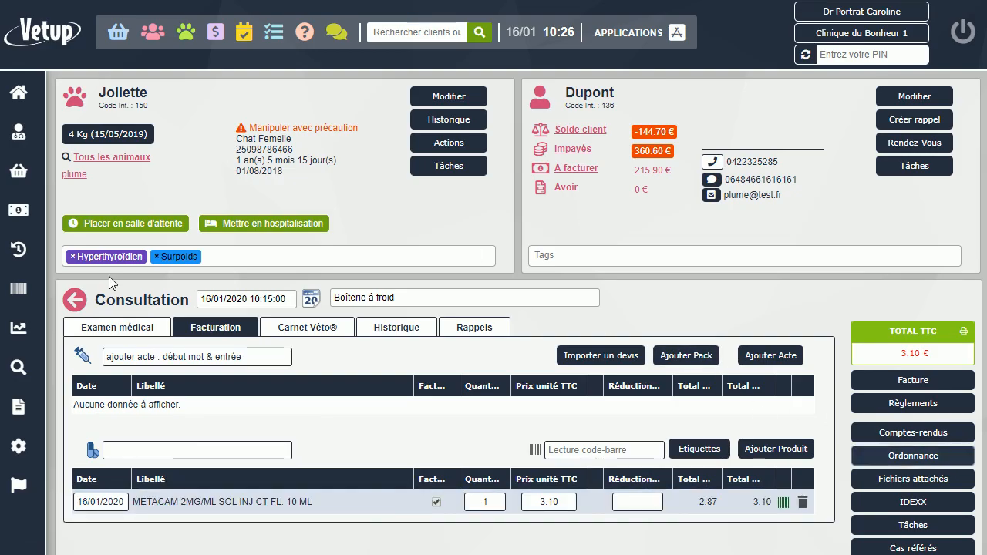
- Open the history register and search the "Médicaments (Produit)" register for its entries
mouse_move(60, 220)
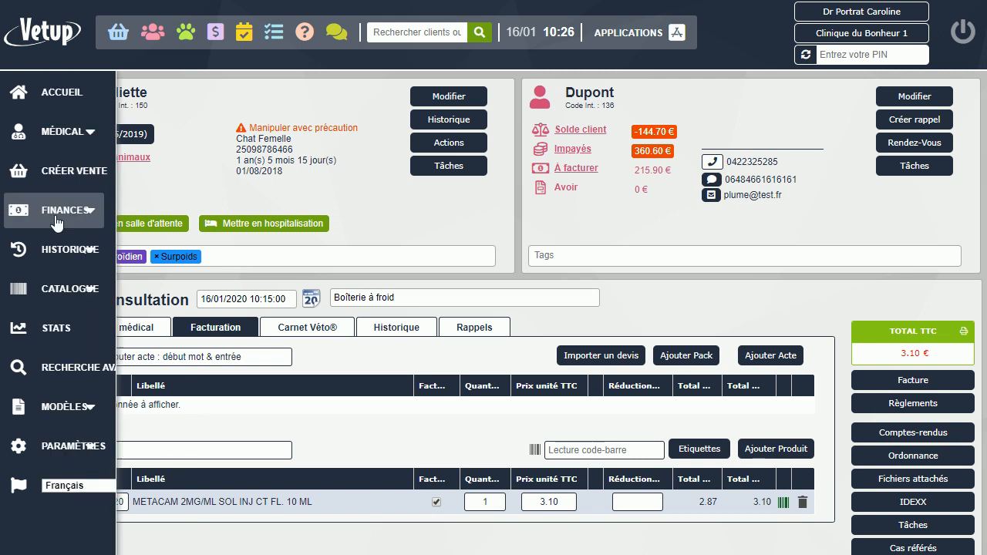
click(80, 259)
click(37, 483)
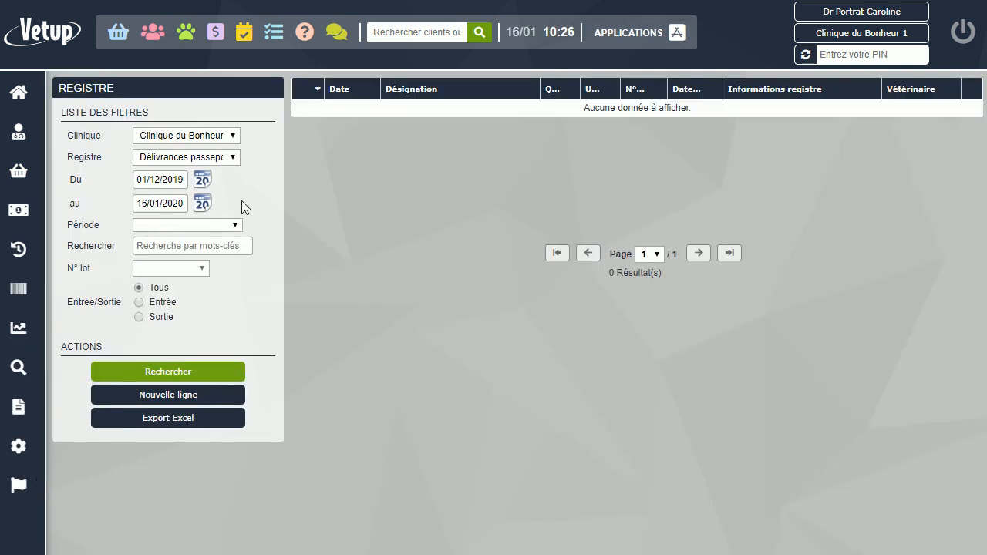
click(231, 157)
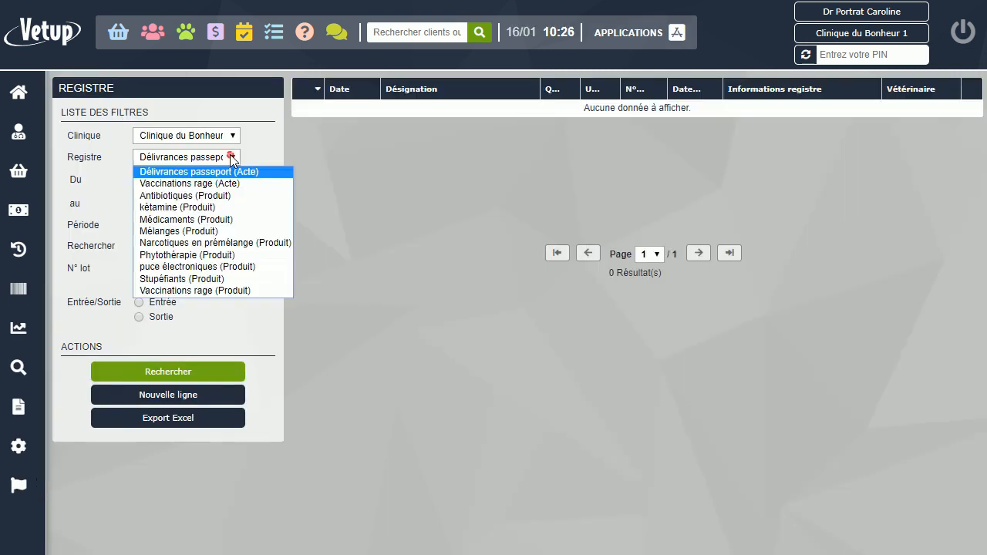
click(171, 220)
click(171, 378)
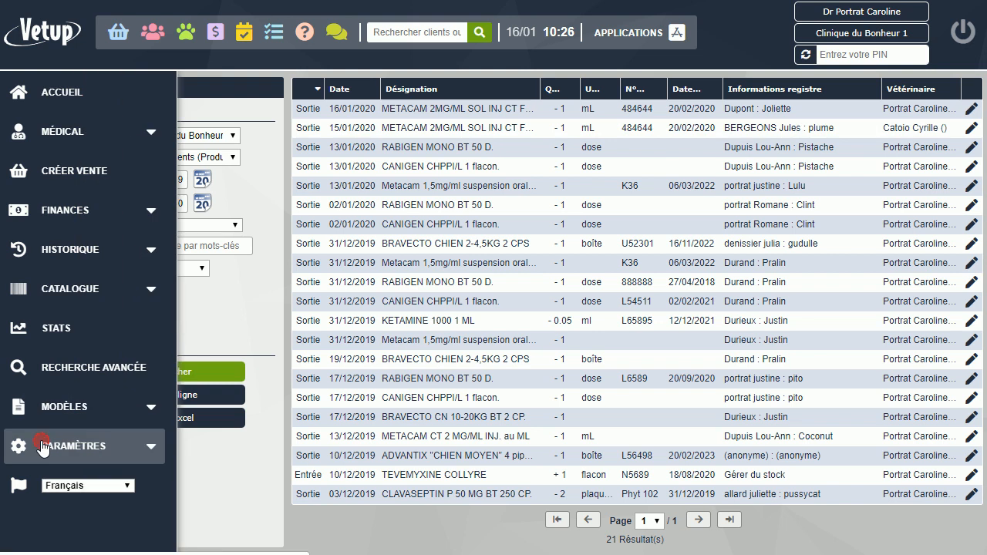
- In the general product settings, set "Appliquer automatiquement" to Oui for lot management and save
click(42, 449)
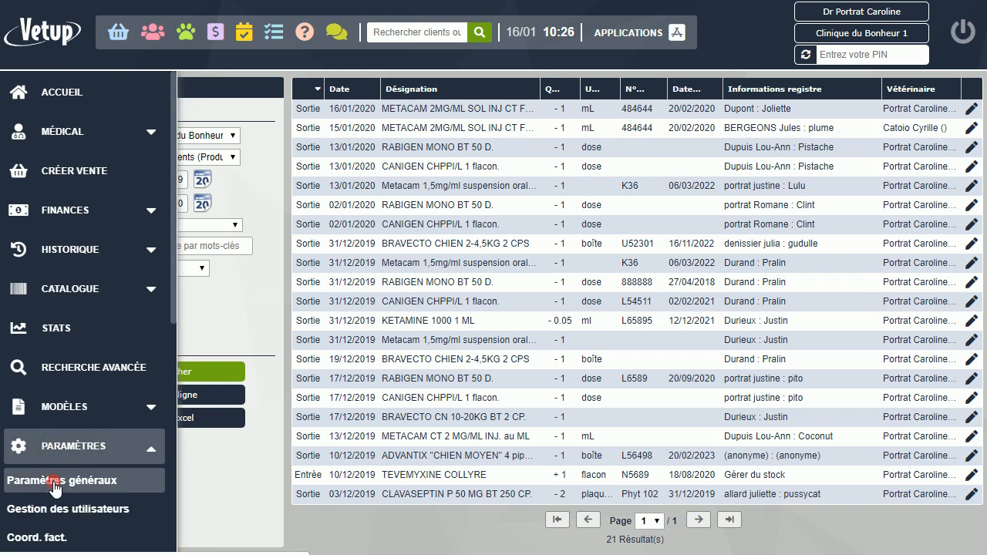
click(53, 481)
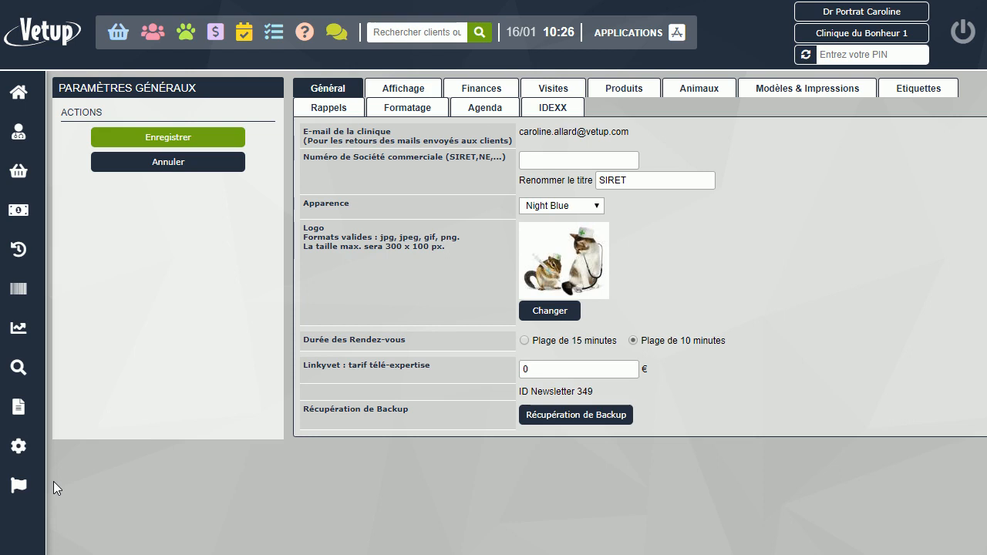
click(623, 88)
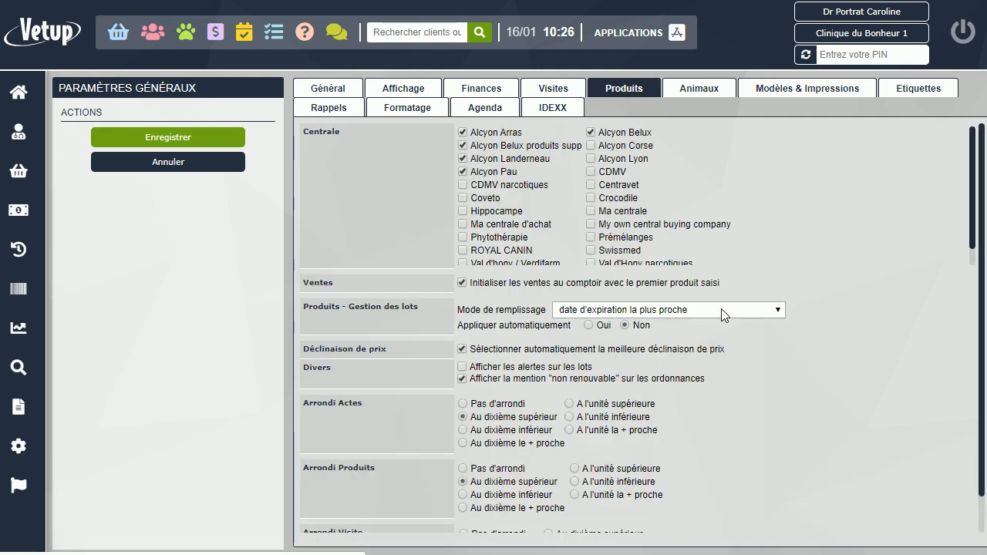
click(589, 325)
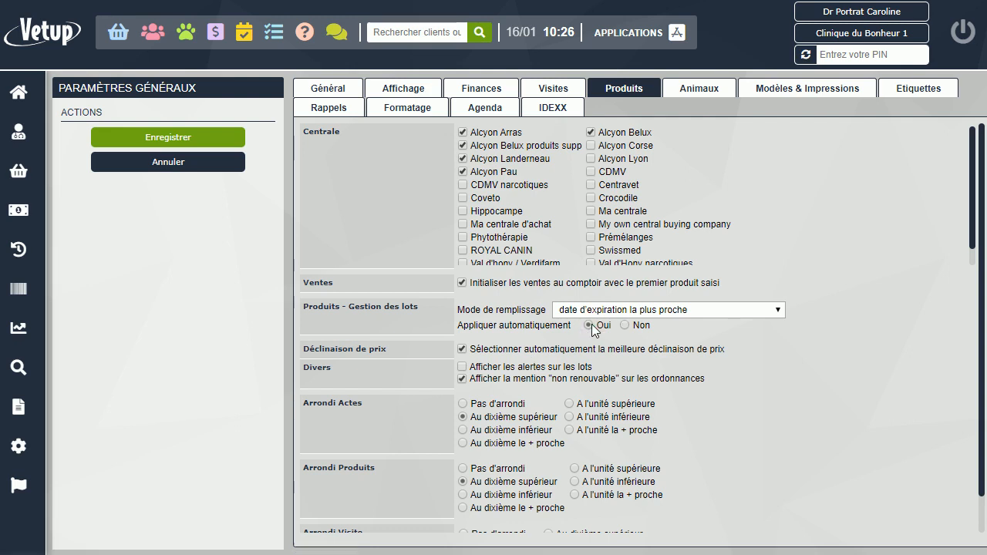
click(169, 140)
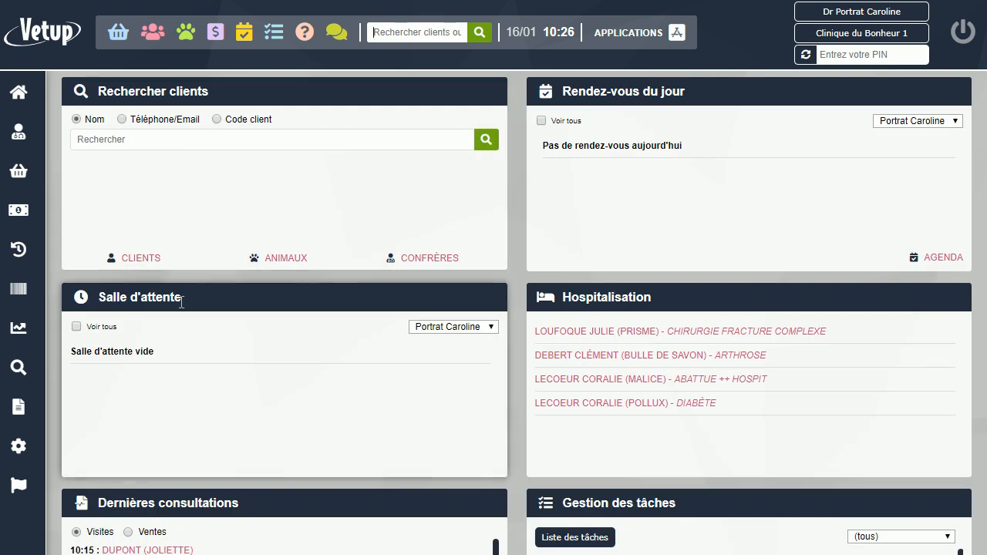
- Reopen Joliette's 10:15 consultation and delete the METACAM 2MG/ML line from the billed products
scroll(181, 301, down, 2)
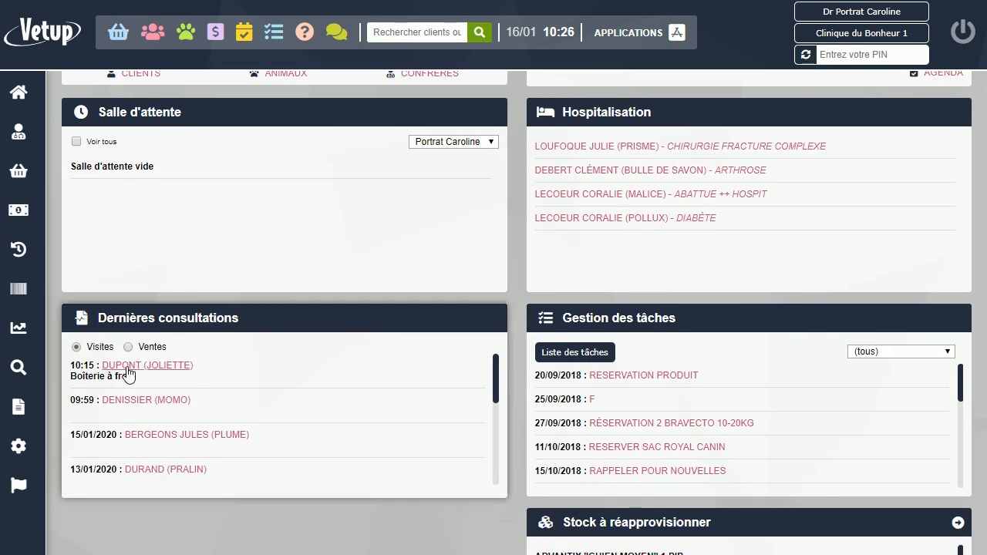
click(127, 368)
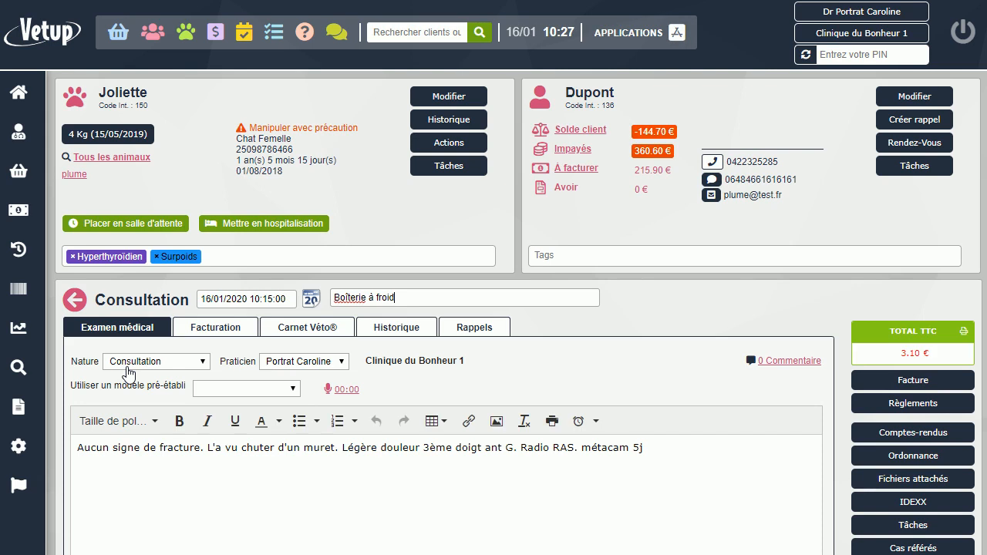
scroll(256, 363, down, 3)
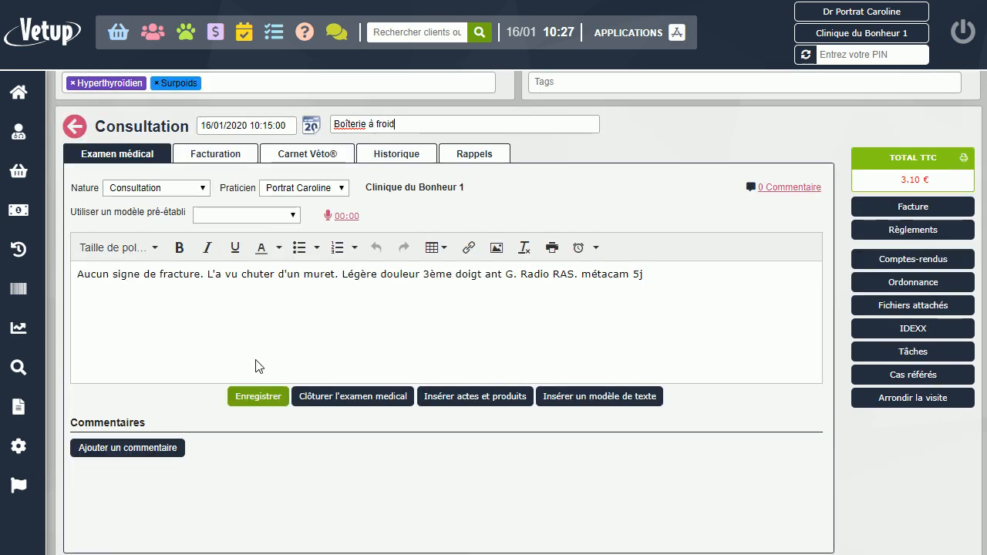
scroll(257, 365, up, 2)
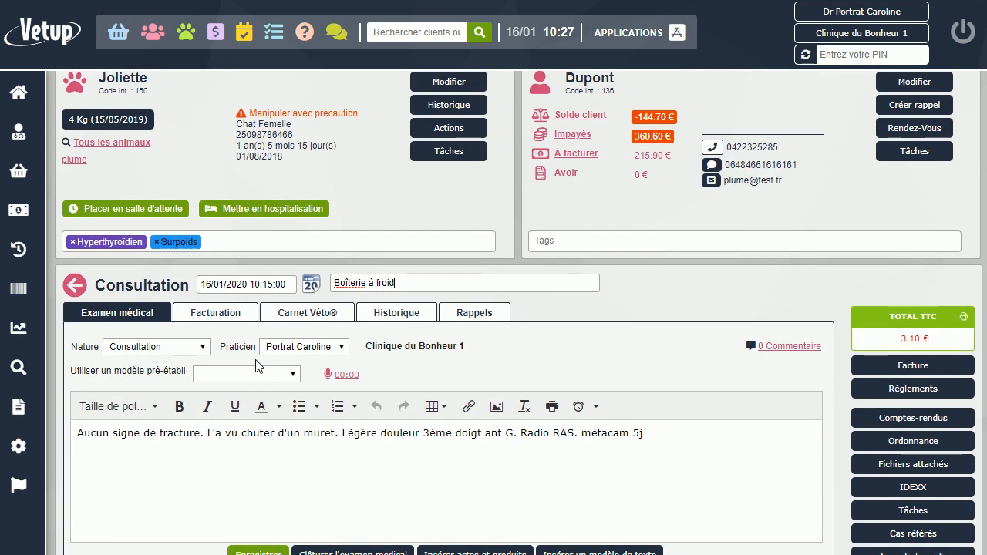
scroll(256, 366, down, 1)
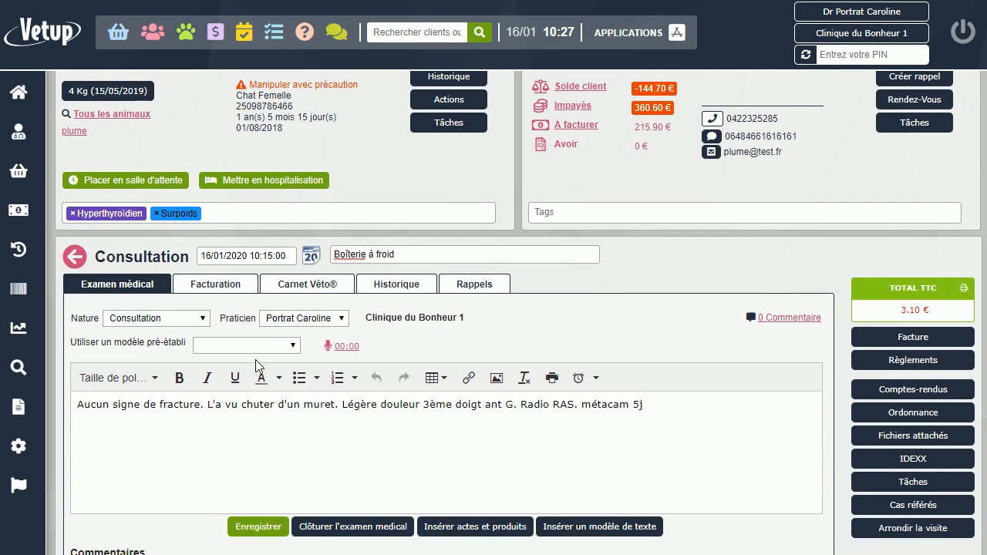
click(227, 279)
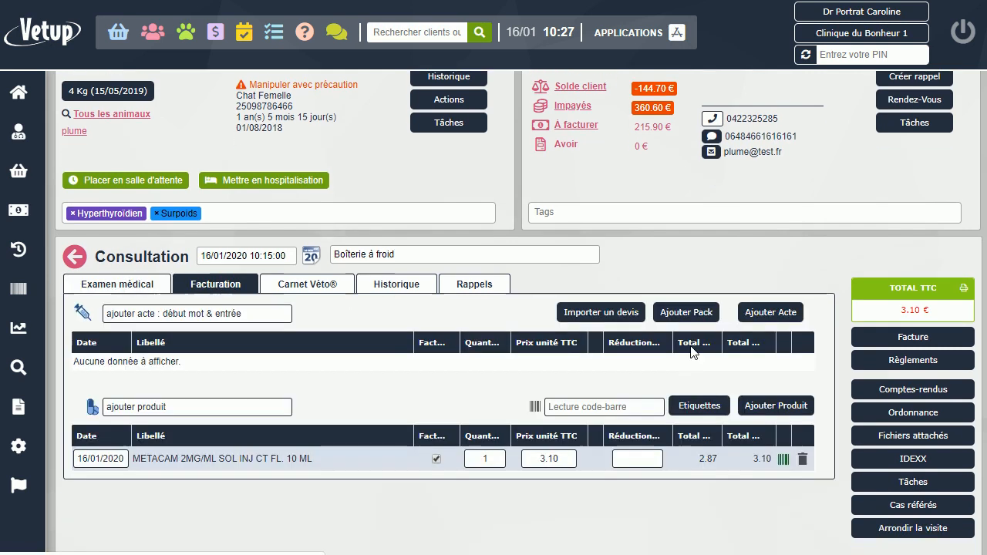
click(802, 461)
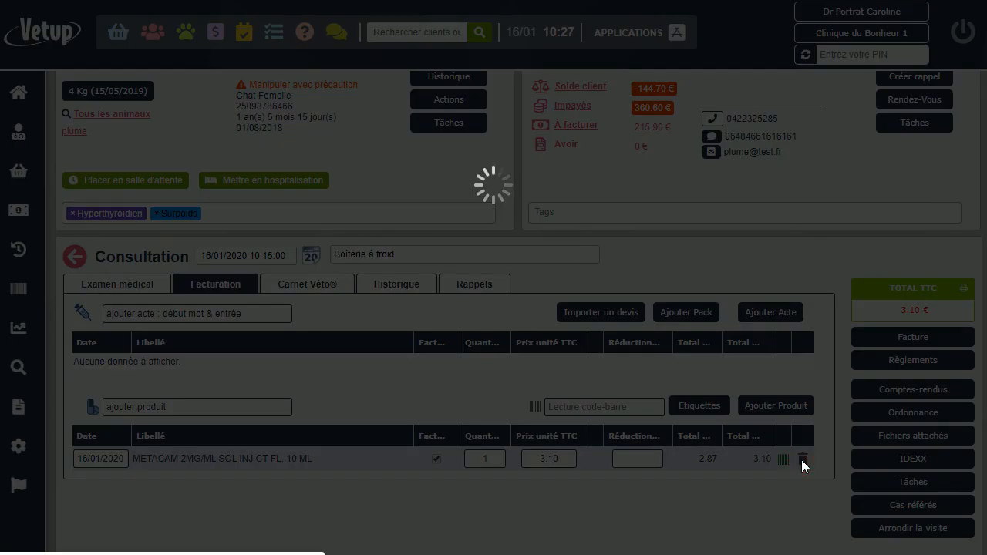
- Add METACAM 2MG/ML SOL INJ CT FL. 10 ML to the consultation's billed products by searching "meta"
click(170, 409)
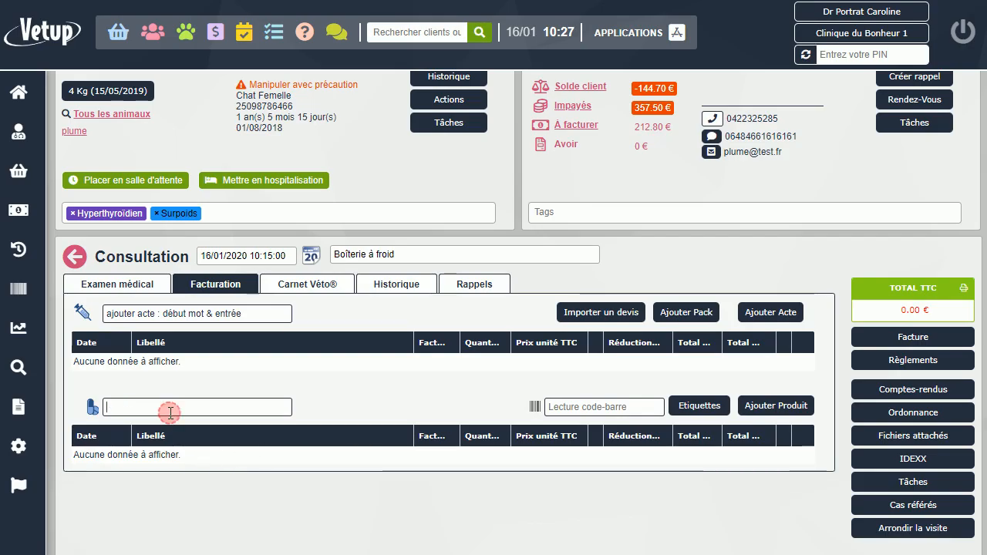
text(meta)
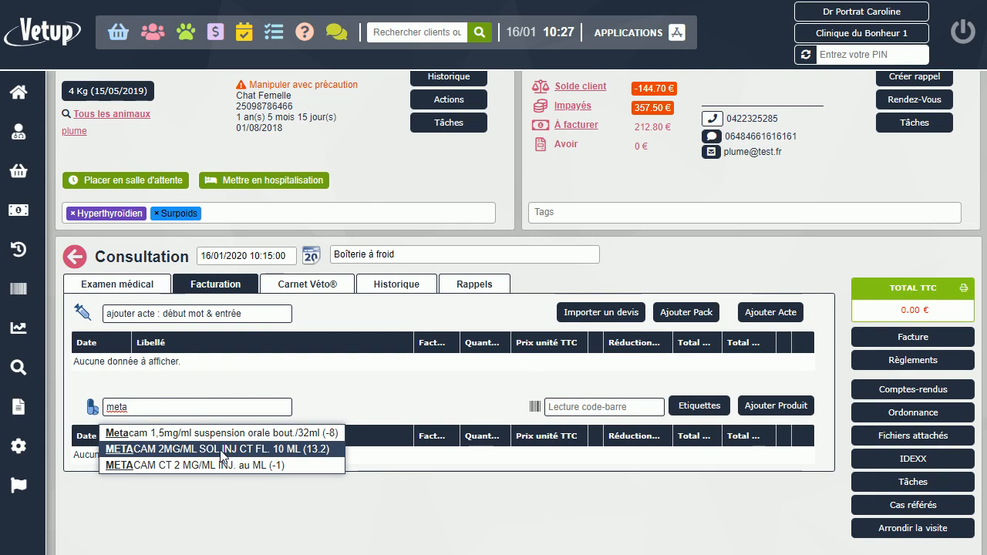
click(223, 450)
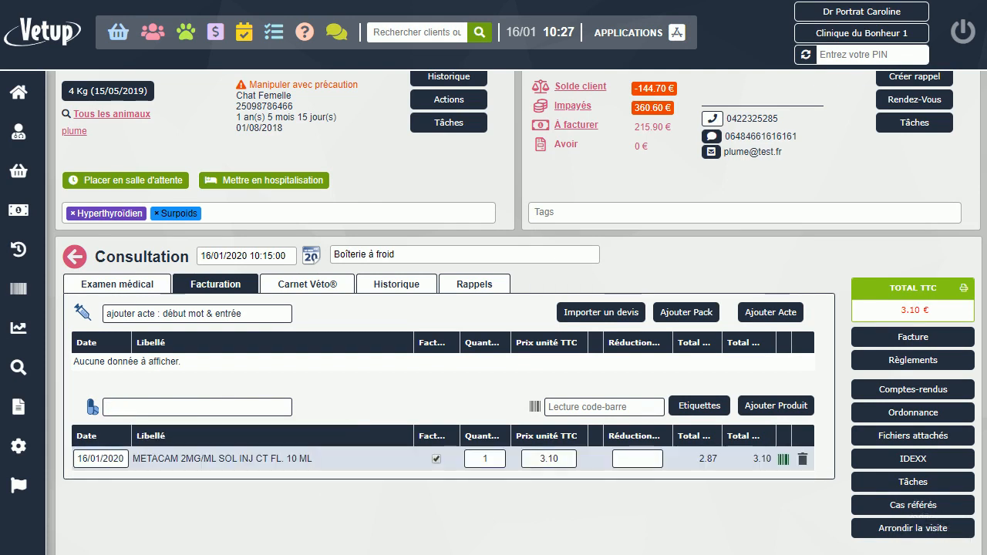
- Open a new prescription for the consultation to check the lot details on the METACAM line, and close it without saving
mouse_move(783, 465)
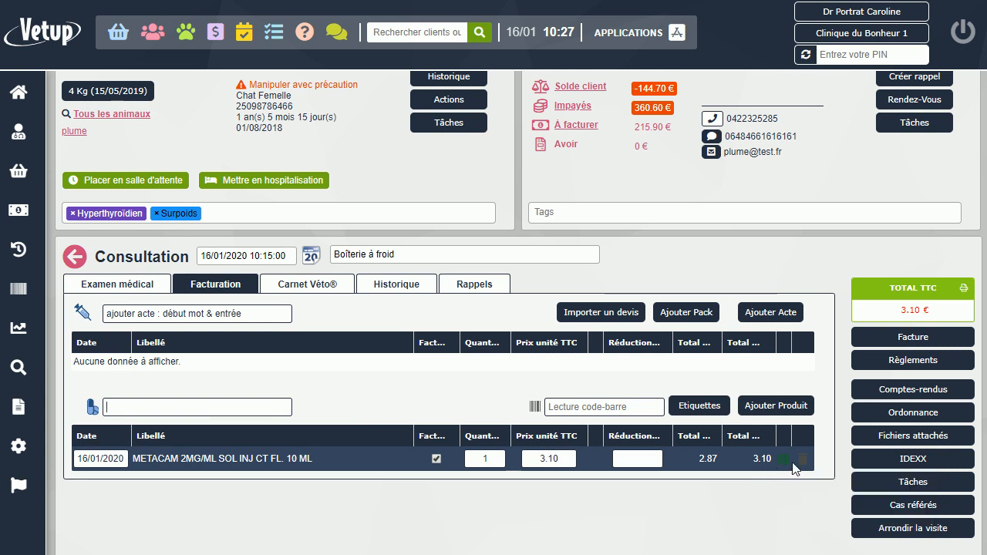
click(893, 411)
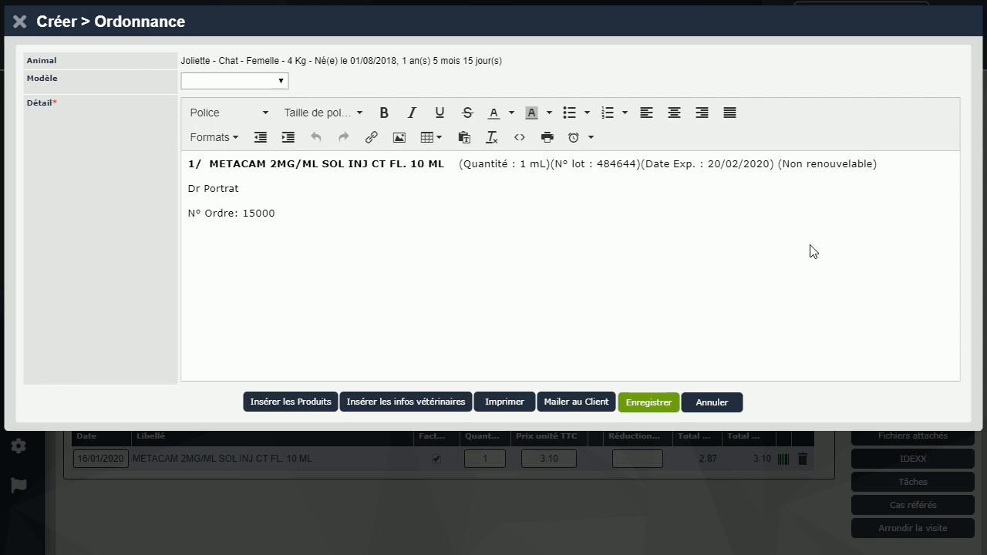
click(20, 23)
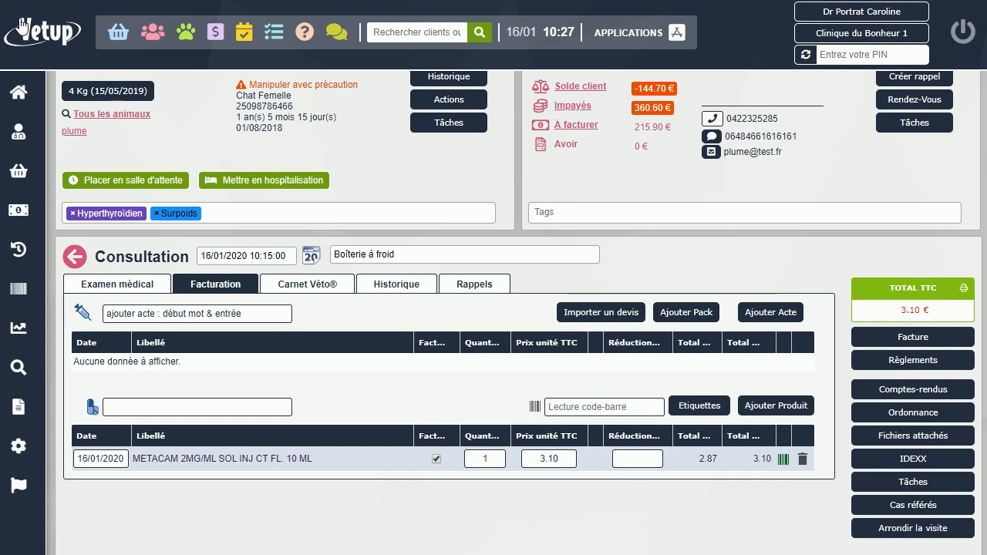
- Open the billed METACAM's product details, review its existing lots with 484644 kept selected, save the registry information, and close the details
double_click(295, 456)
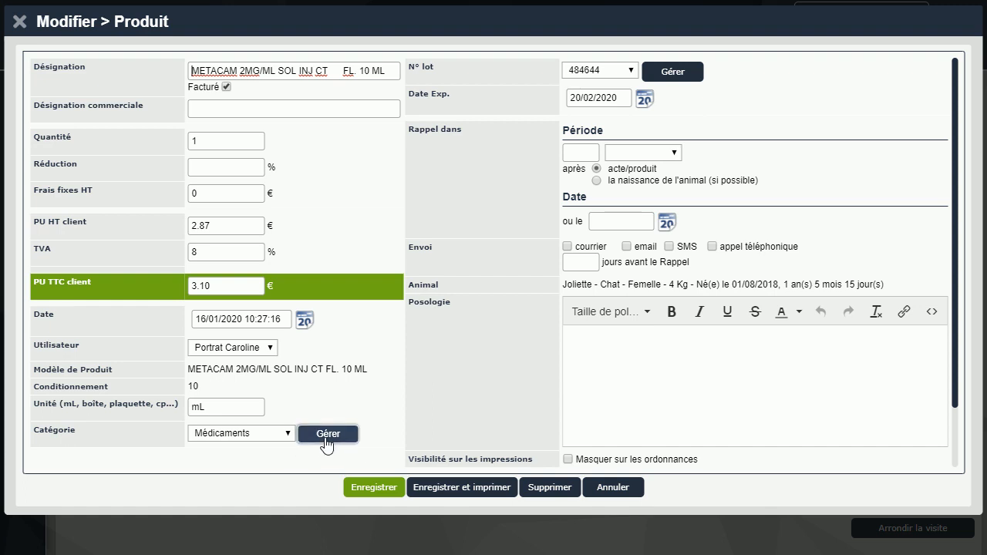
click(326, 435)
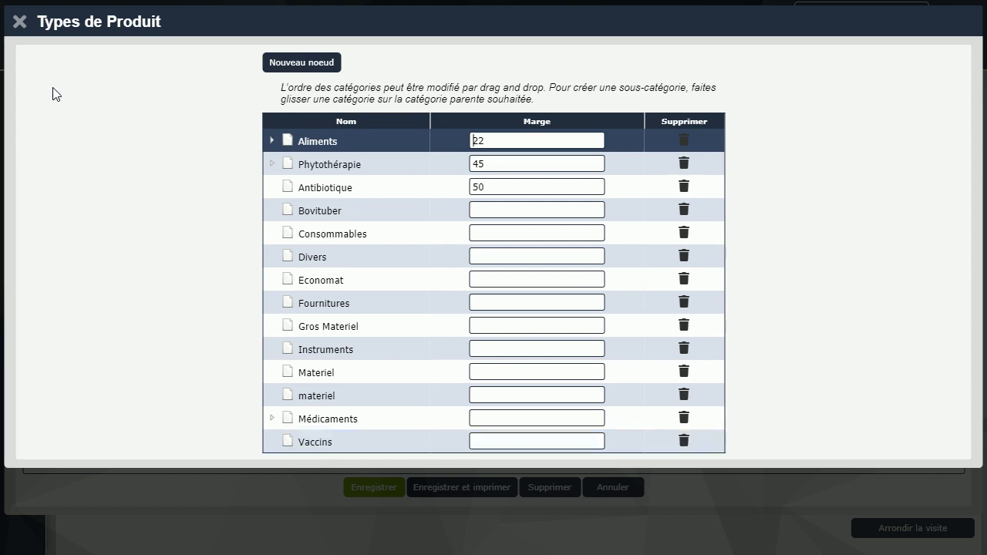
click(19, 22)
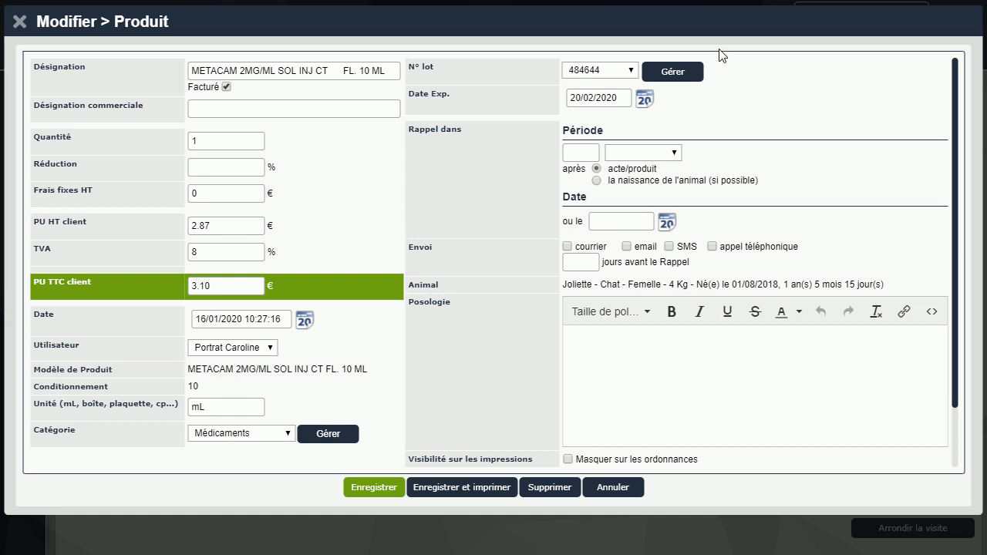
click(685, 76)
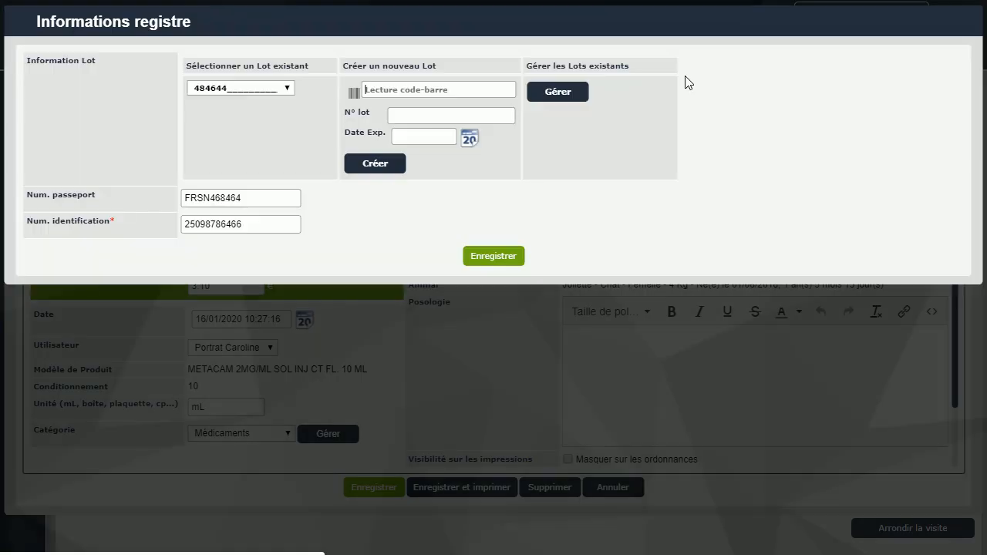
click(287, 88)
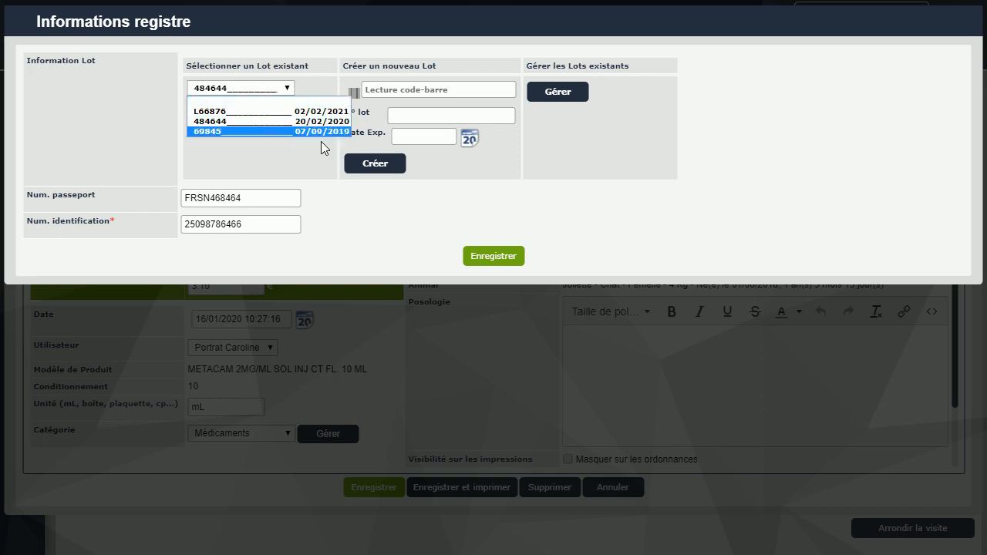
click(492, 258)
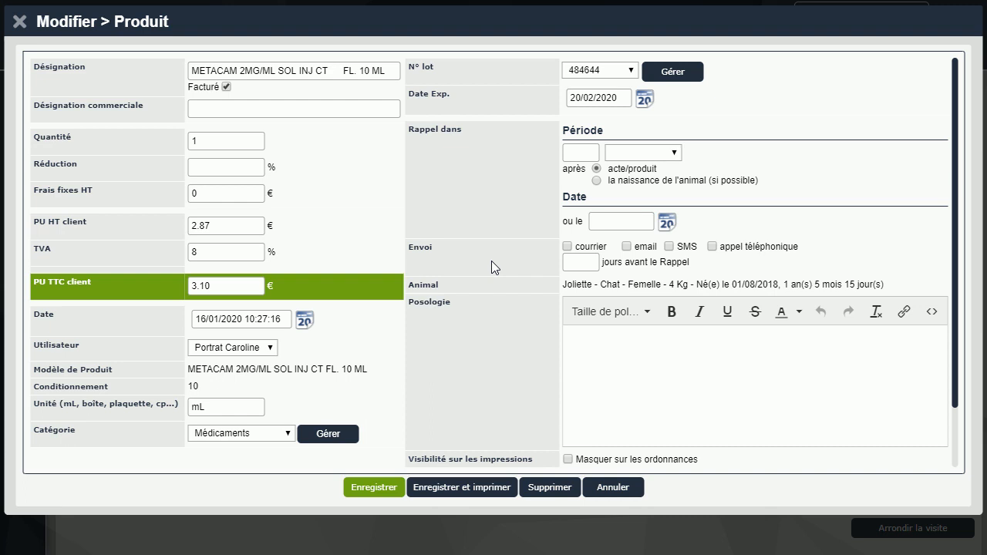
click(19, 22)
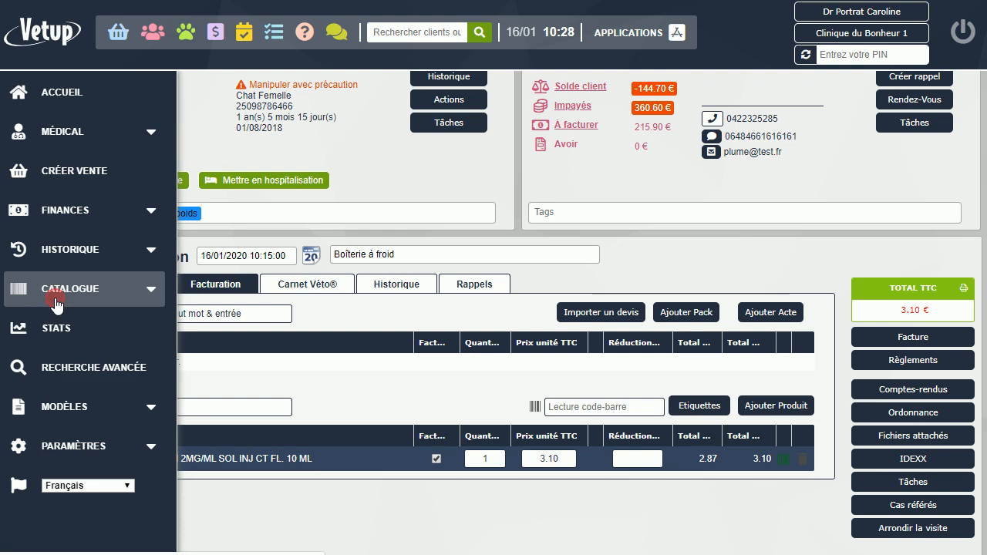
- Search the product catalogue for "metaca" and open the METACAM 2MG/ML SOL INJ CT FL. 10 ML product model
click(57, 296)
click(56, 352)
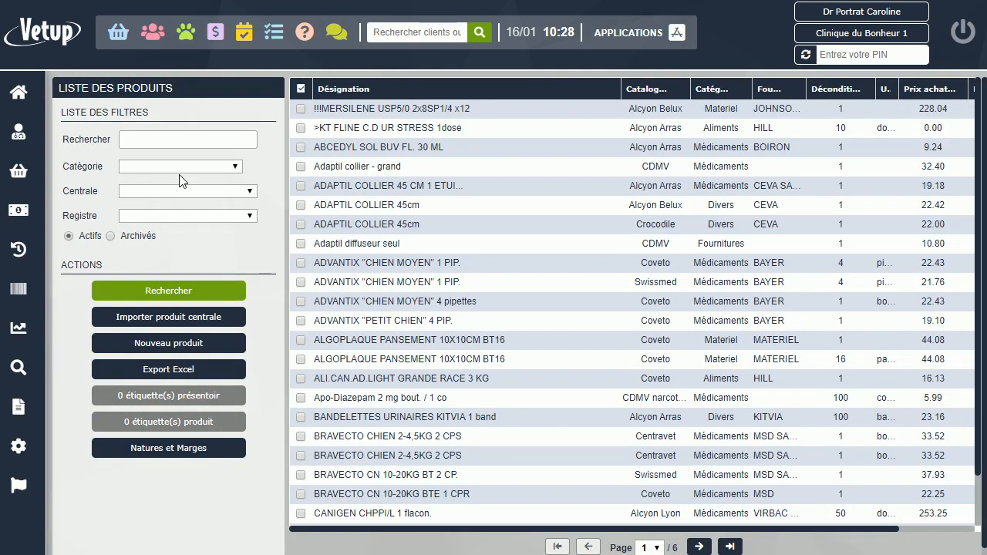
click(128, 143)
text(metaca)
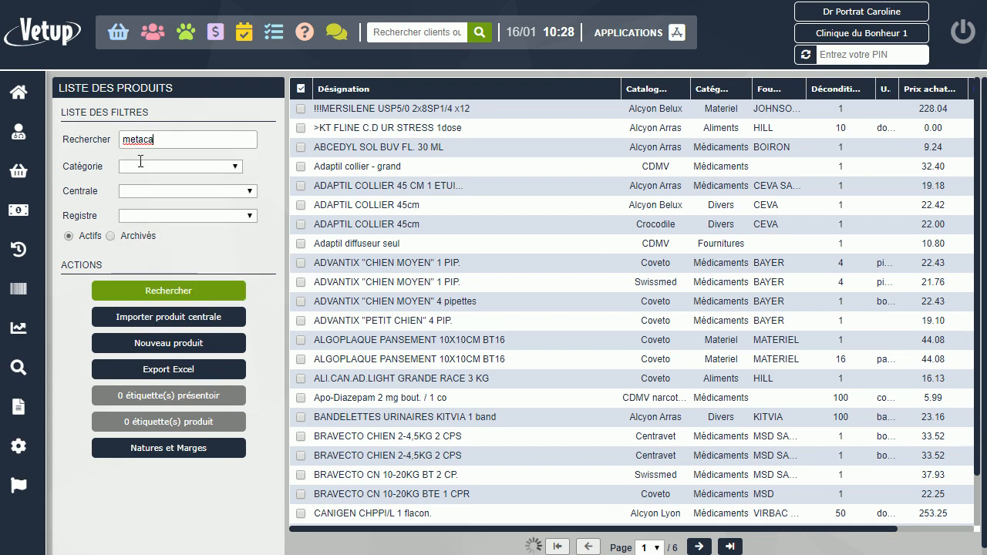
key(Return)
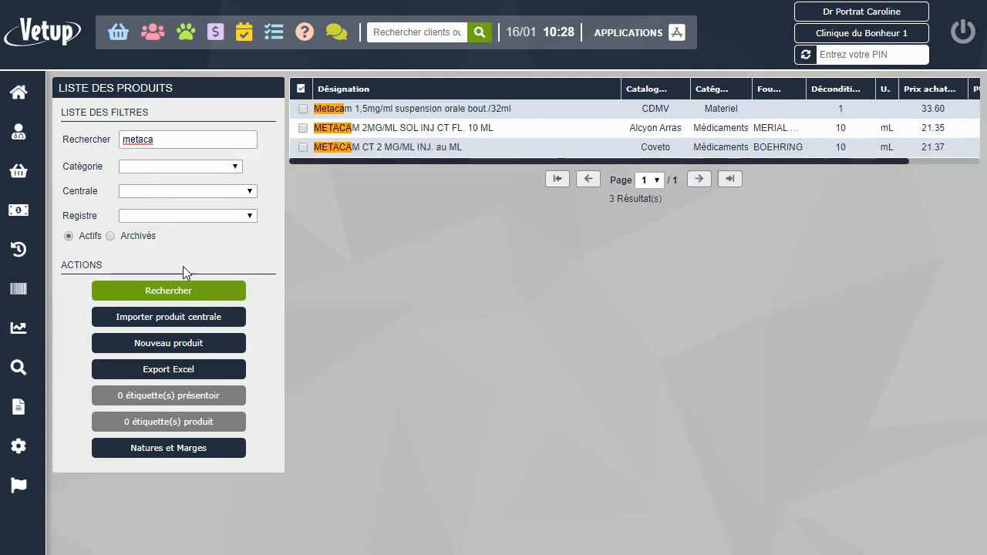
click(456, 123)
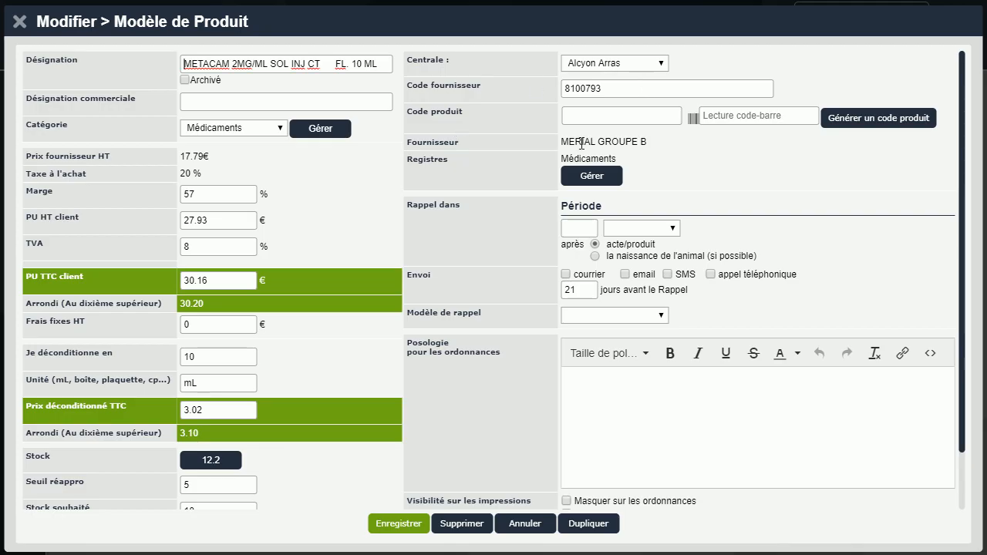
- Archive lot 69845, expiring 07/09/2019, in the product model's lot list and confirm the deletion
scroll(239, 470, down, 1)
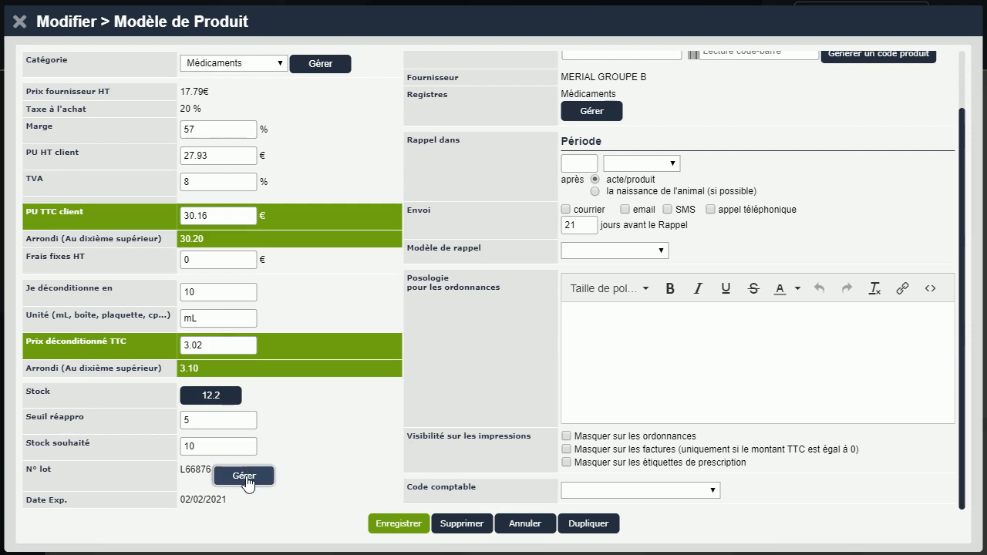
click(245, 475)
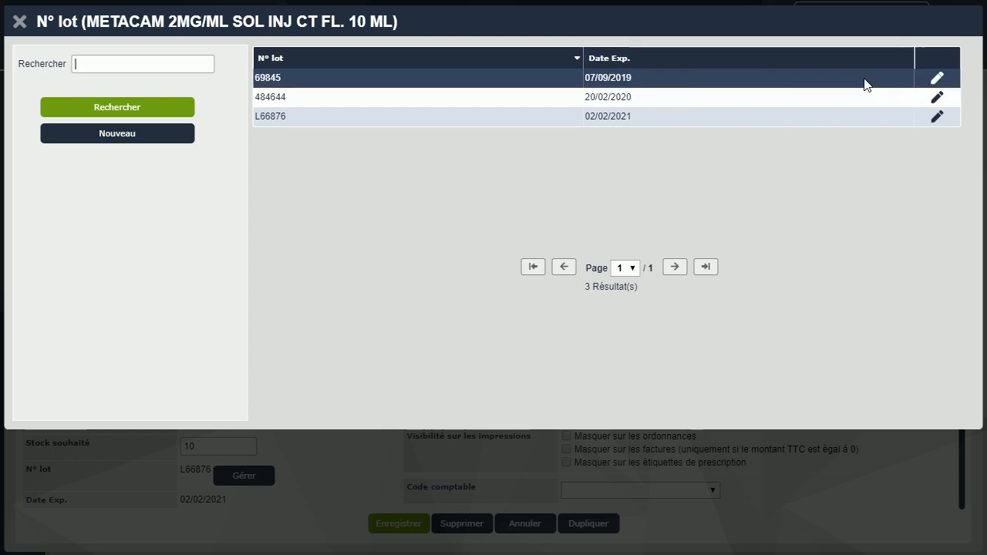
click(930, 78)
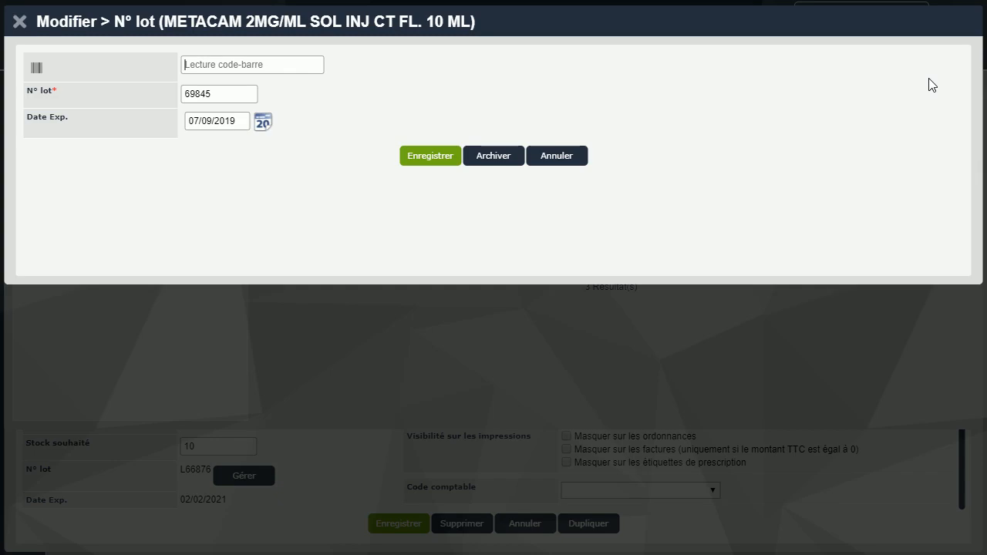
click(491, 160)
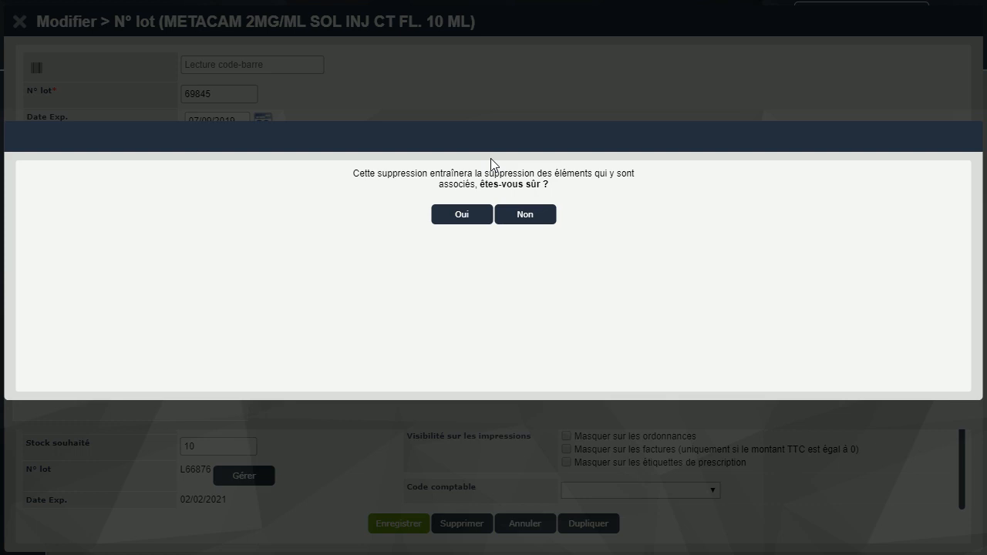
click(457, 220)
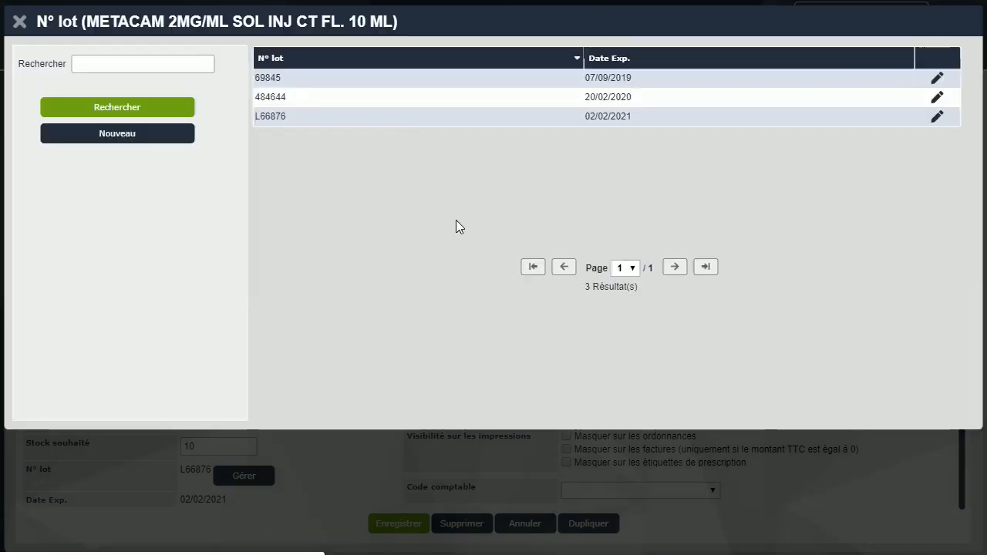